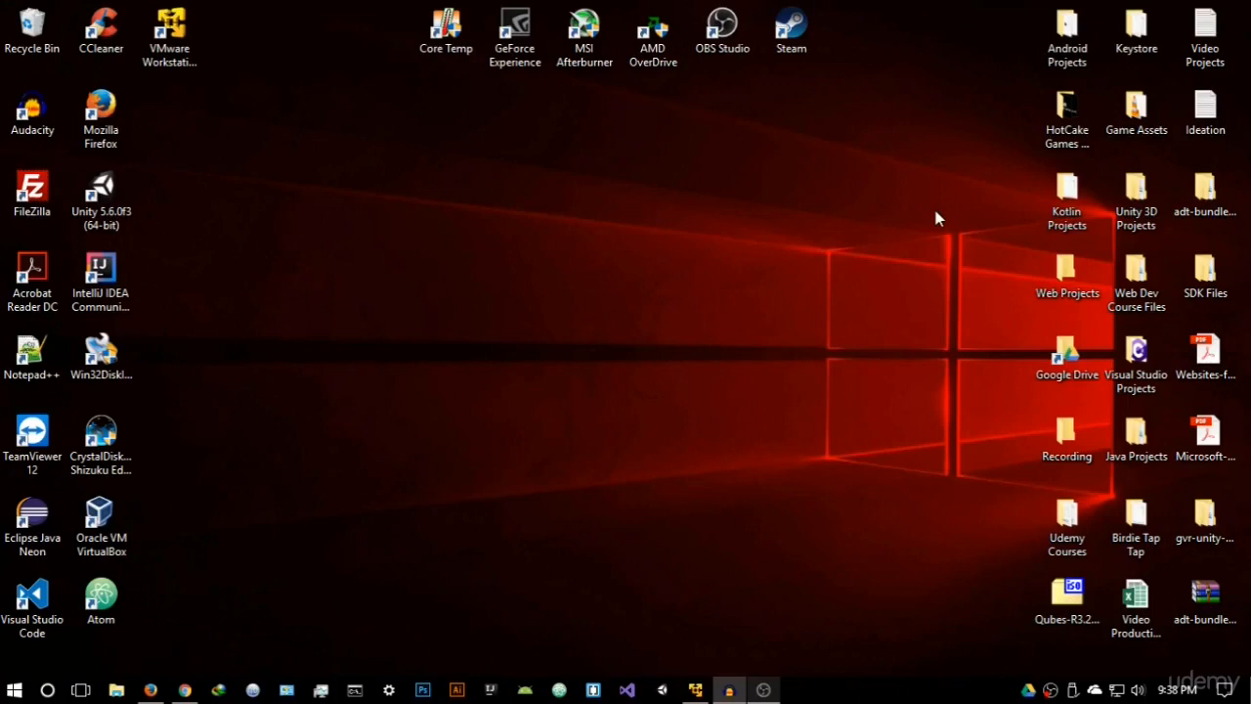
Search the web for "tails os" in Firefox, and open the Tails 2.12 installation page on the official Tails site
left_click(151, 690)
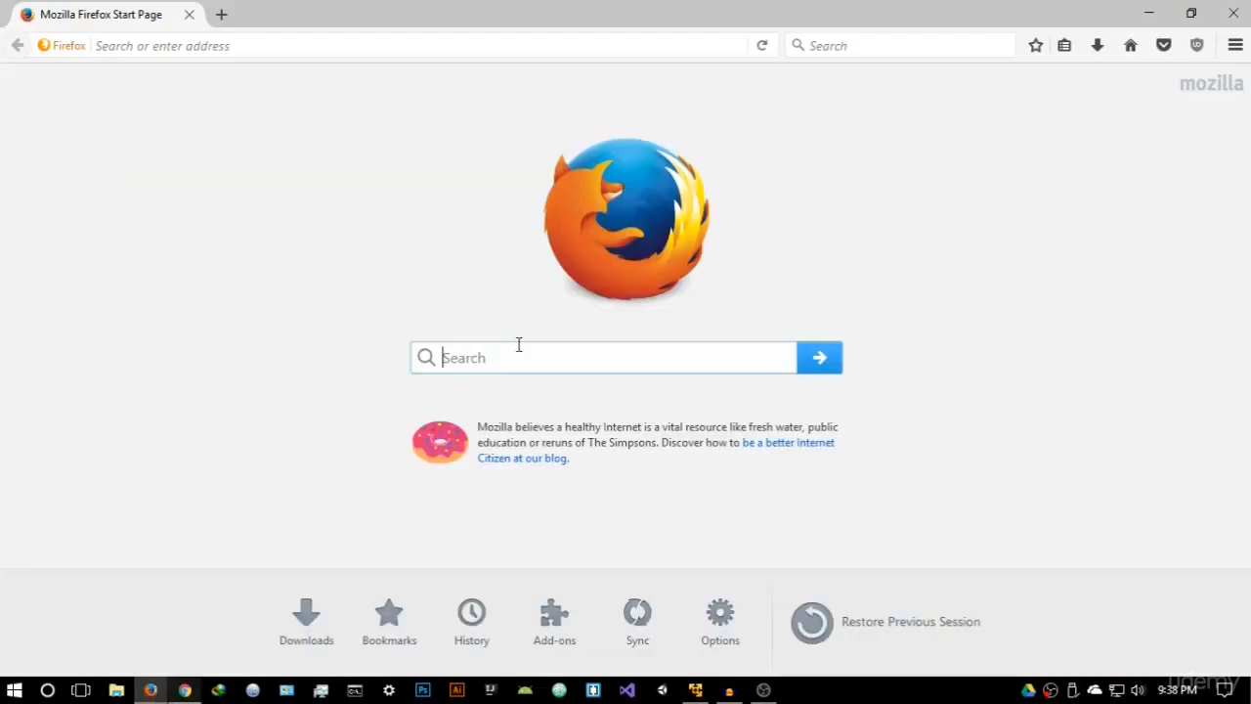
left_click(488, 50)
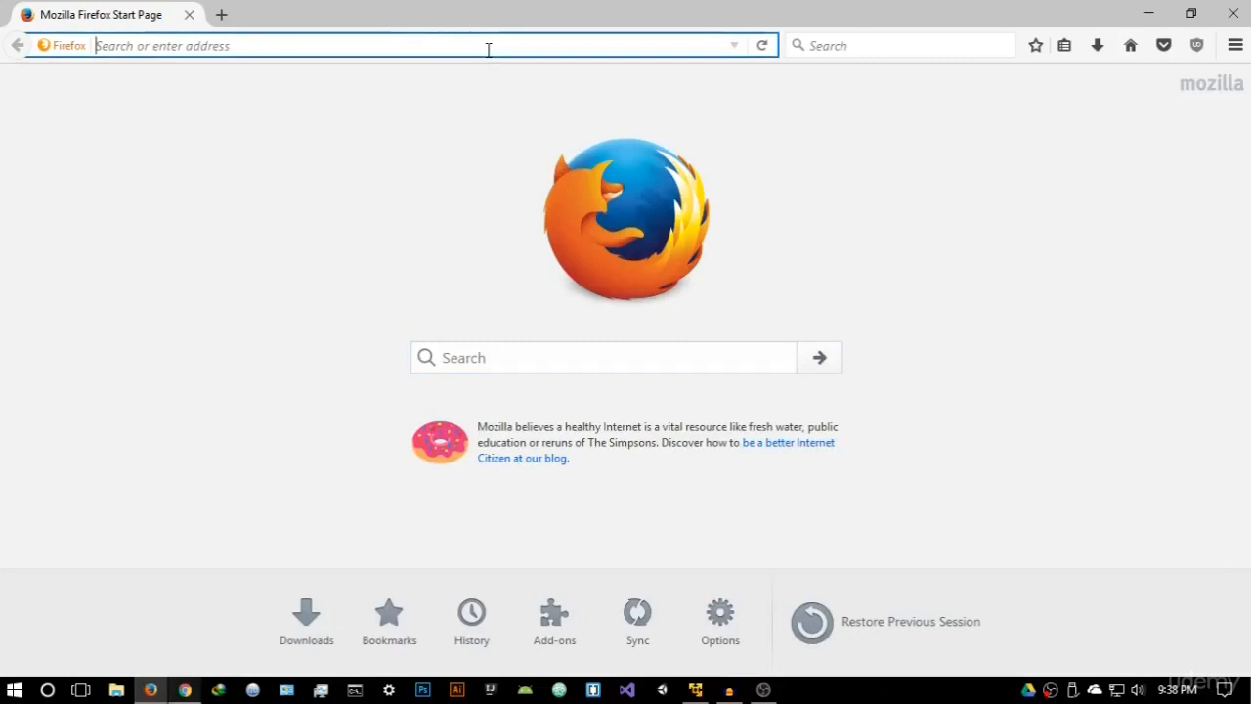
type("tails os")
key("Return")
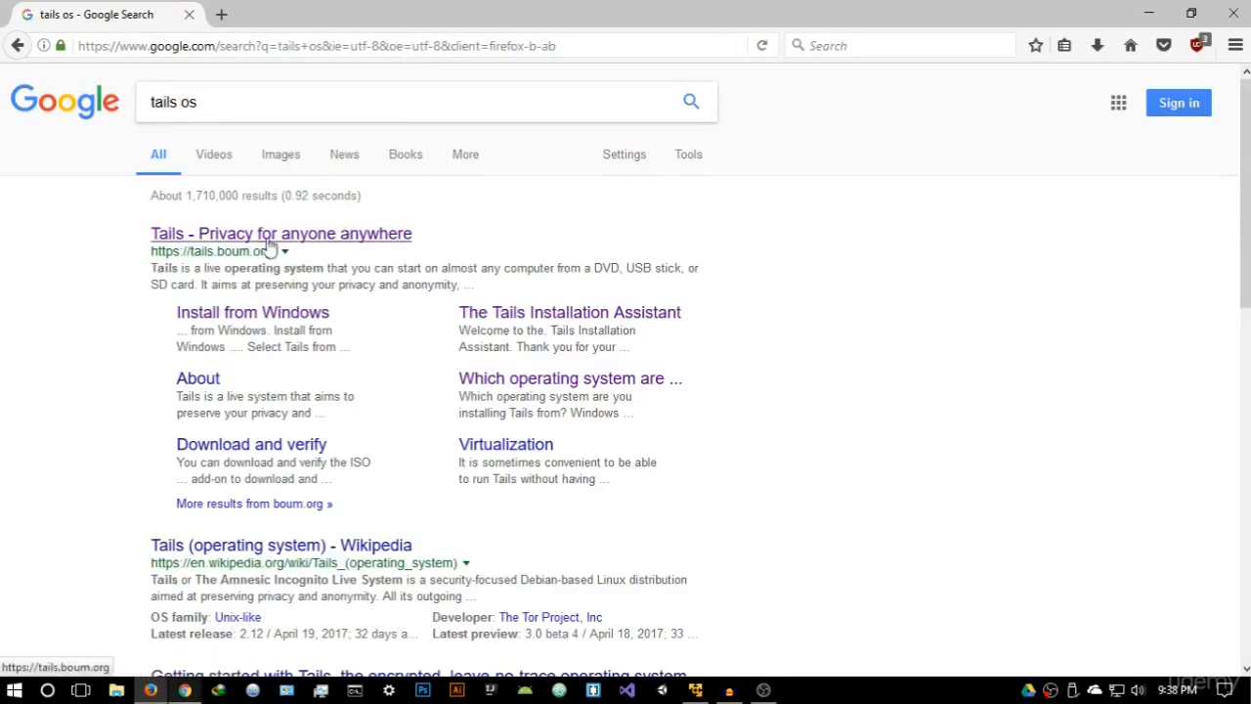
left_click(372, 240)
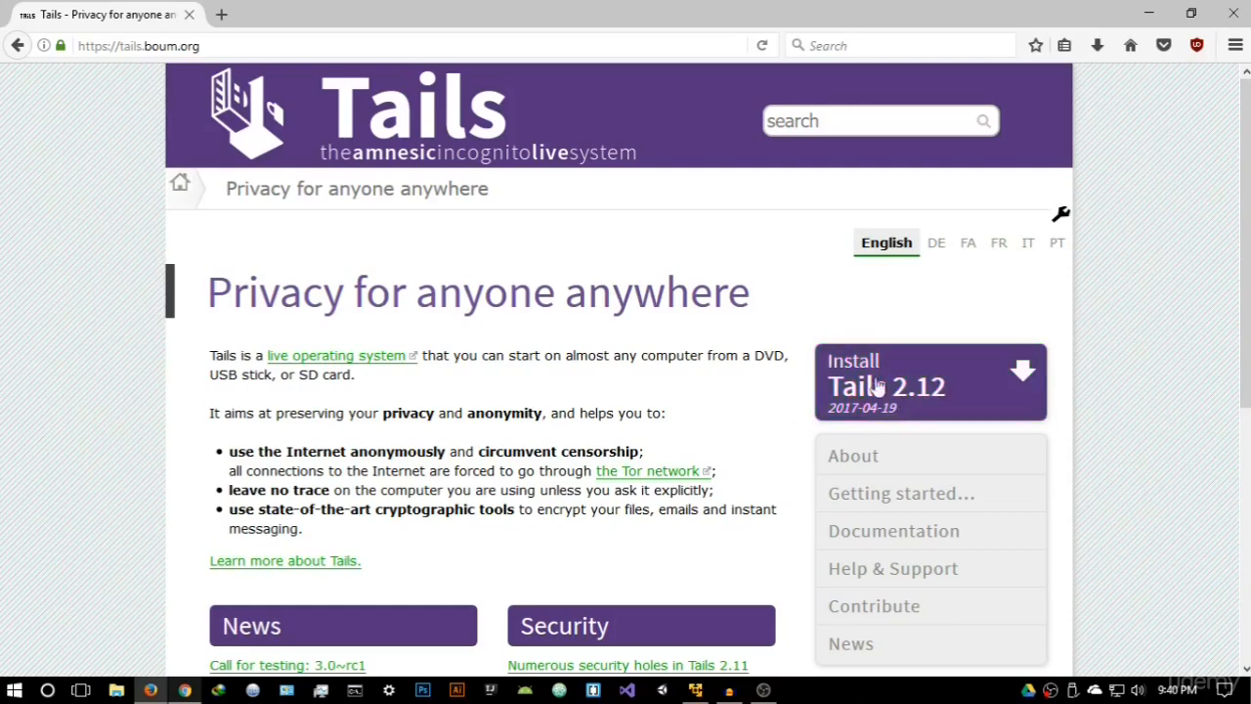
left_click(934, 408)
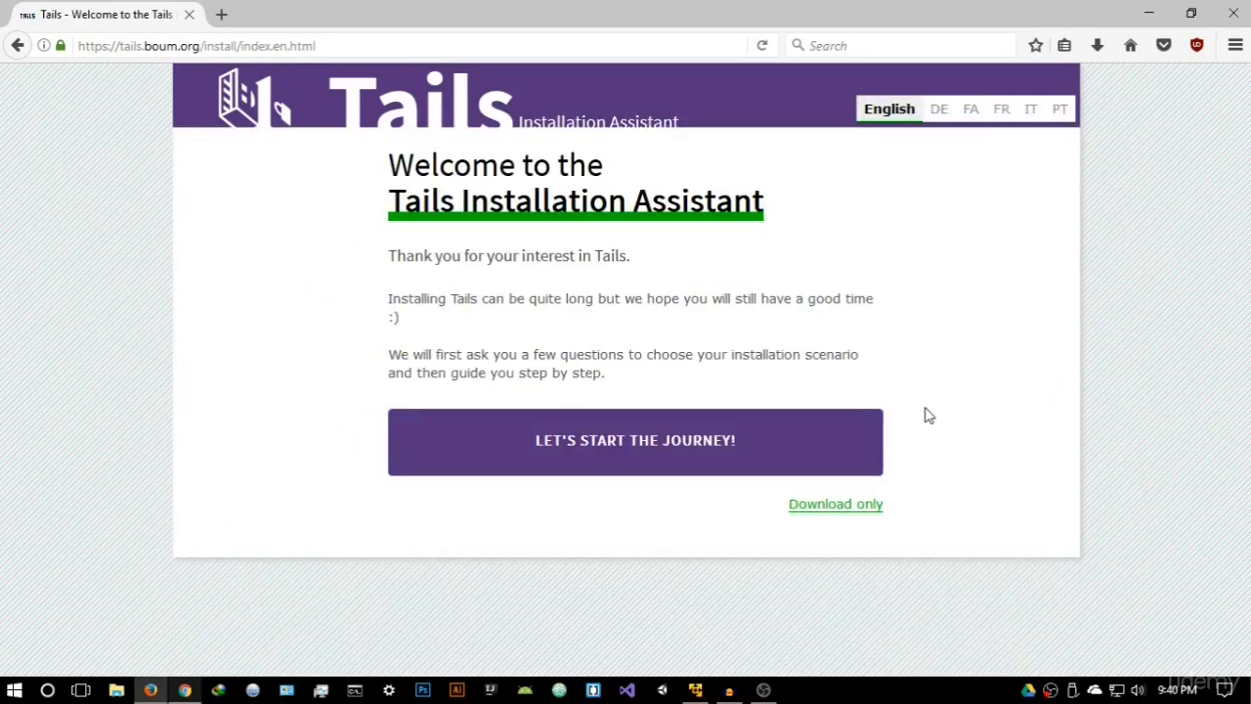
Look over the download-only page with its download and verify options, and return to the Installation Assistant welcome page
left_click(856, 511)
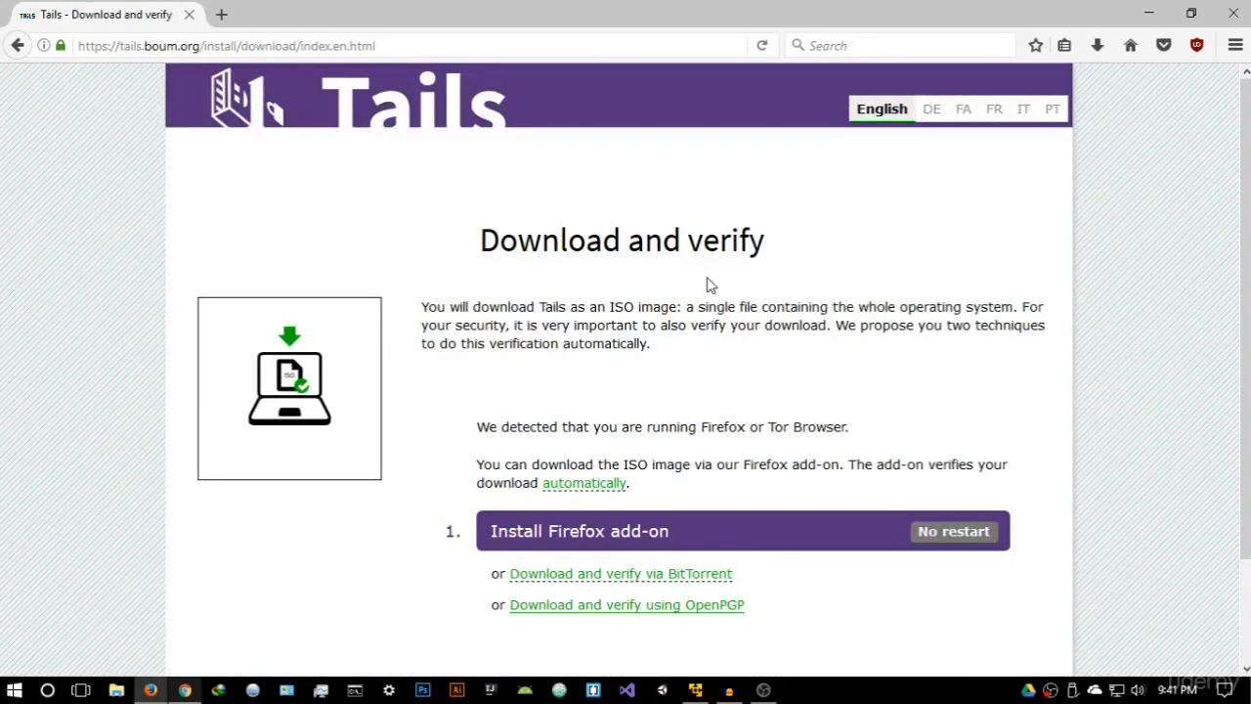
scroll(710, 283, "down", 2)
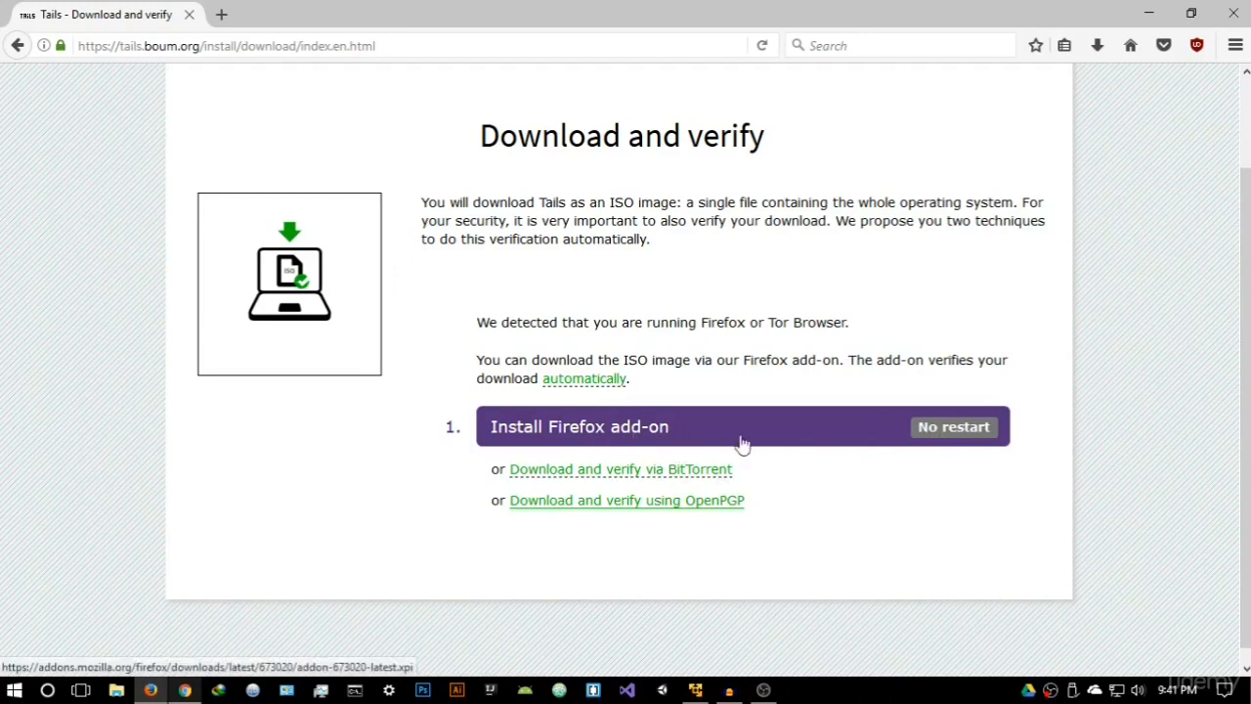
left_click(20, 46)
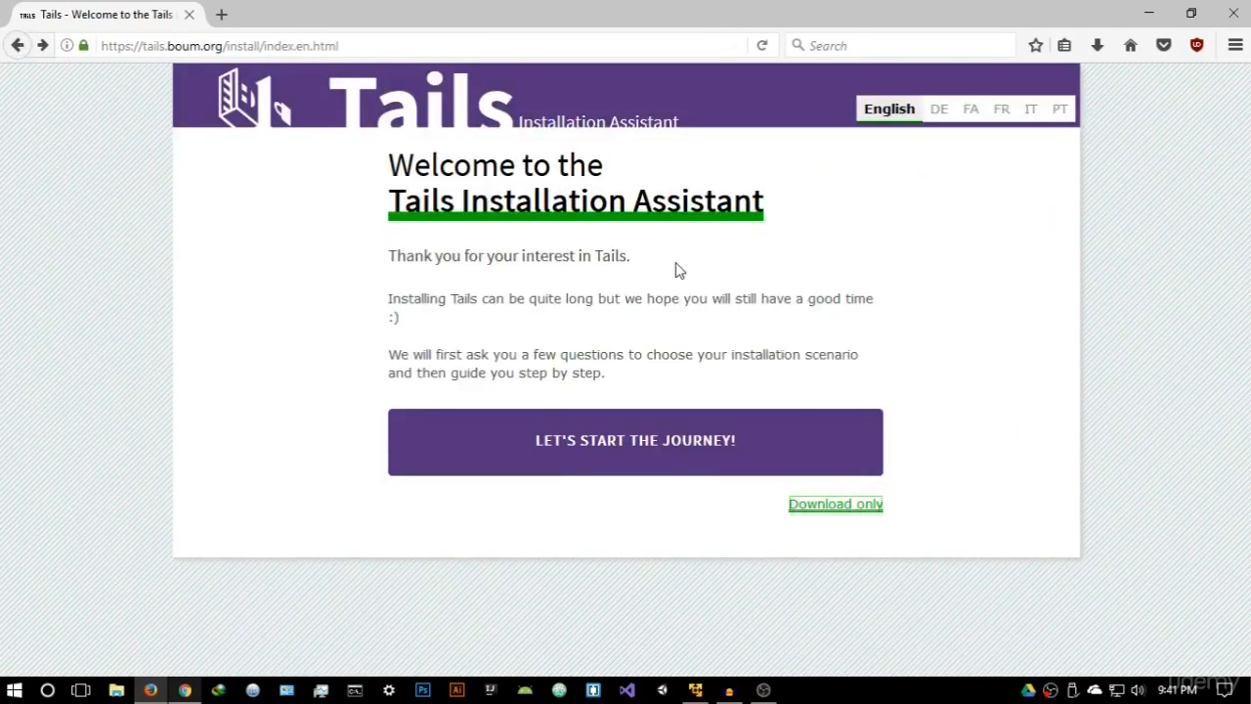
Start the Tails Installation Assistant and choose Windows with the option to download and install from Windows
left_click(645, 450)
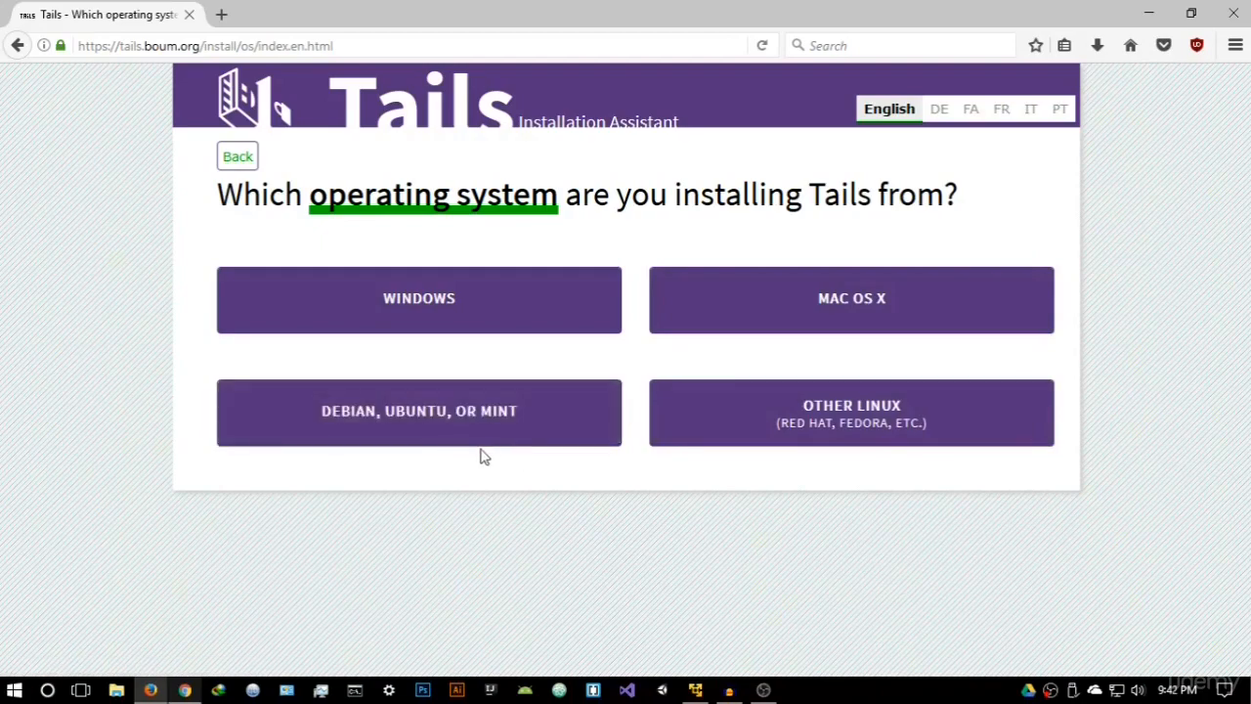
left_click(453, 309)
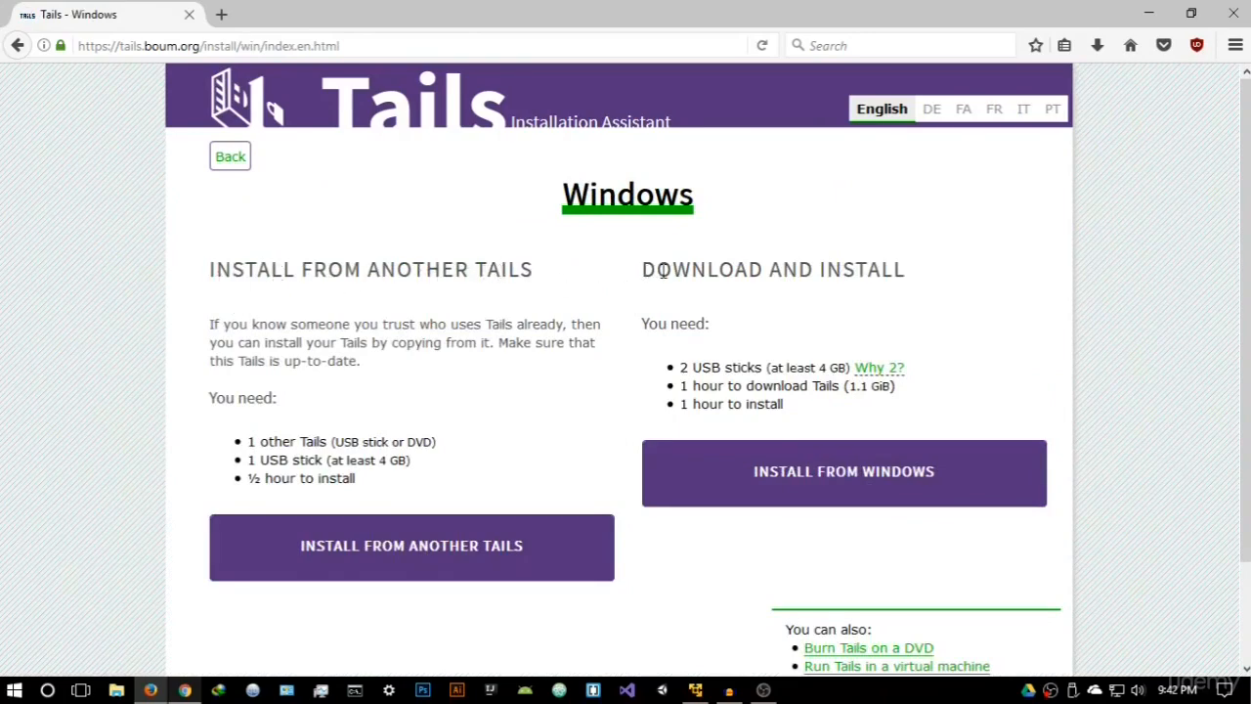
left_click_drag(639, 270, 887, 272)
left_click(918, 303)
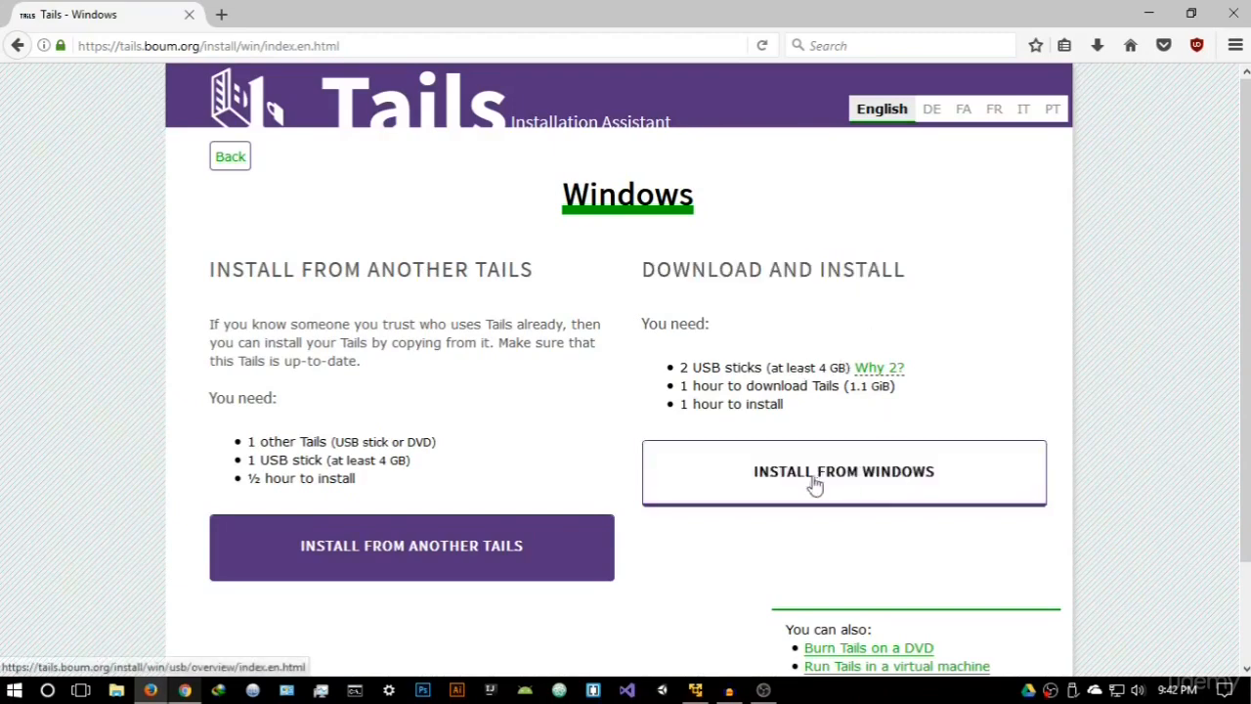
left_click(876, 479)
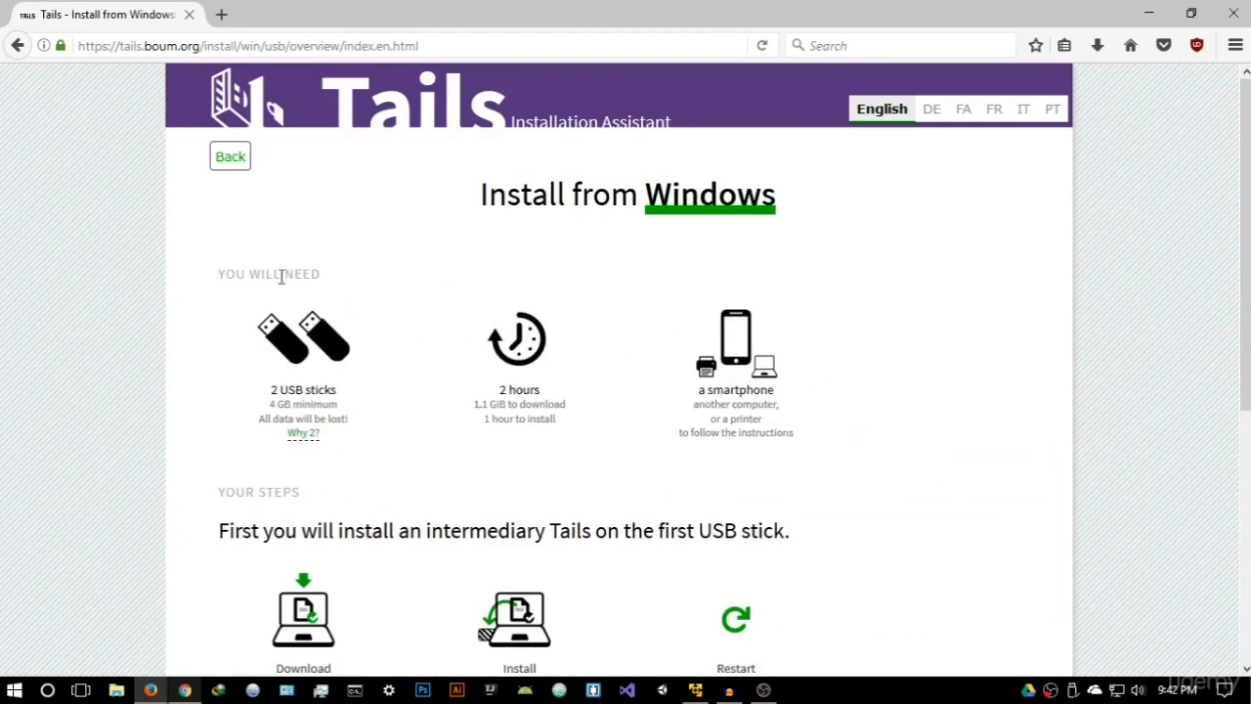
Review the requirements and steps for installing from Windows, and proceed to the detailed instructions
left_click_drag(219, 275, 321, 278)
left_click(343, 362)
scroll(489, 457, "down", 5)
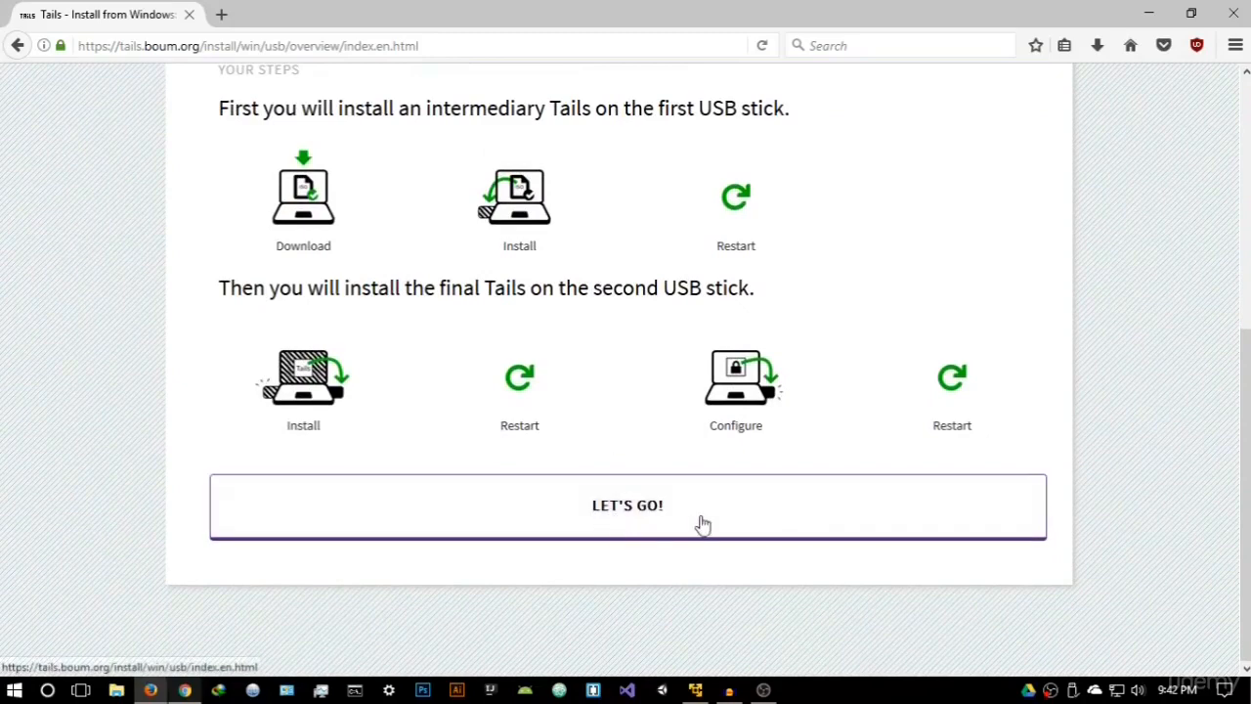
left_click(666, 521)
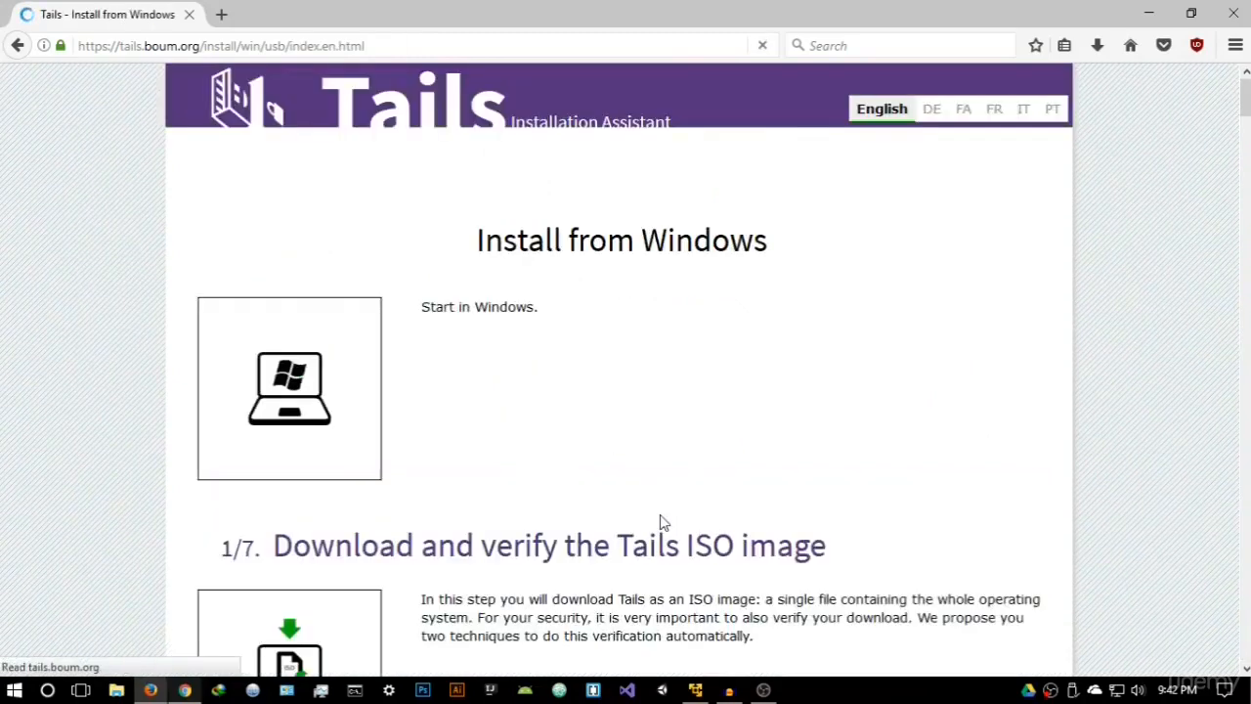
Install the Tails Download and Verify add-on from step 1/7, allowing the site to install software
scroll(558, 374, "down", 3)
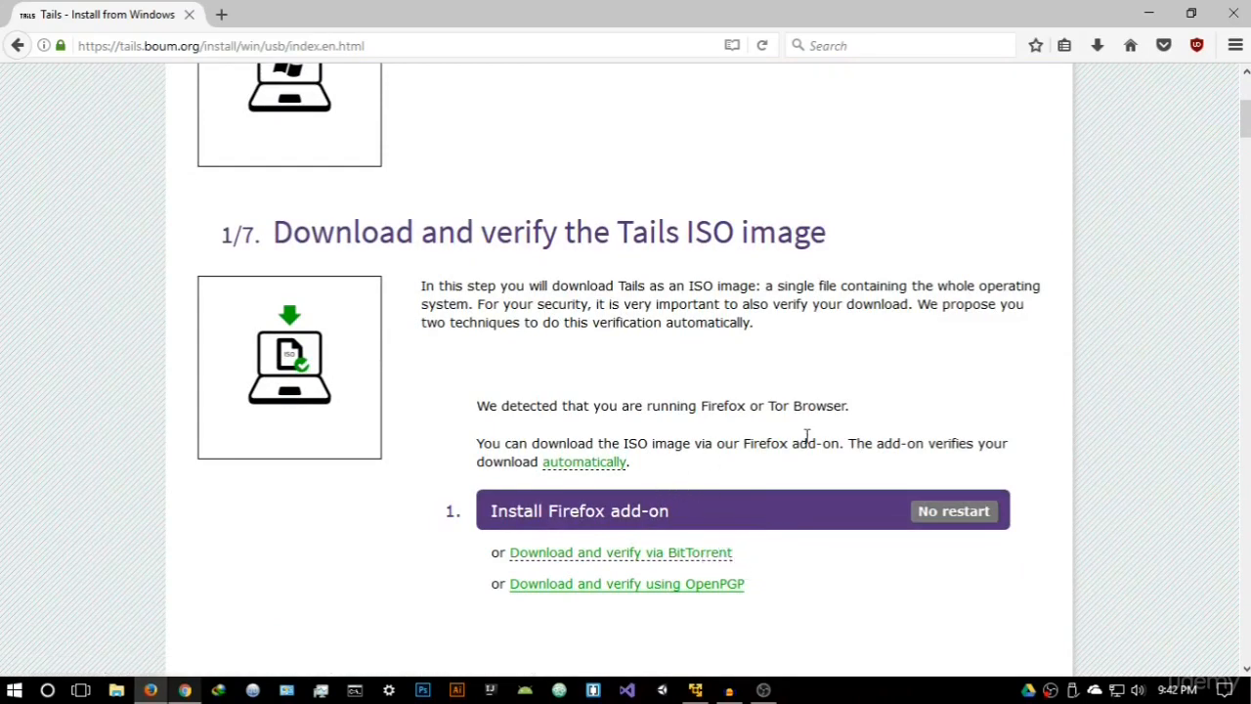
left_click(953, 515)
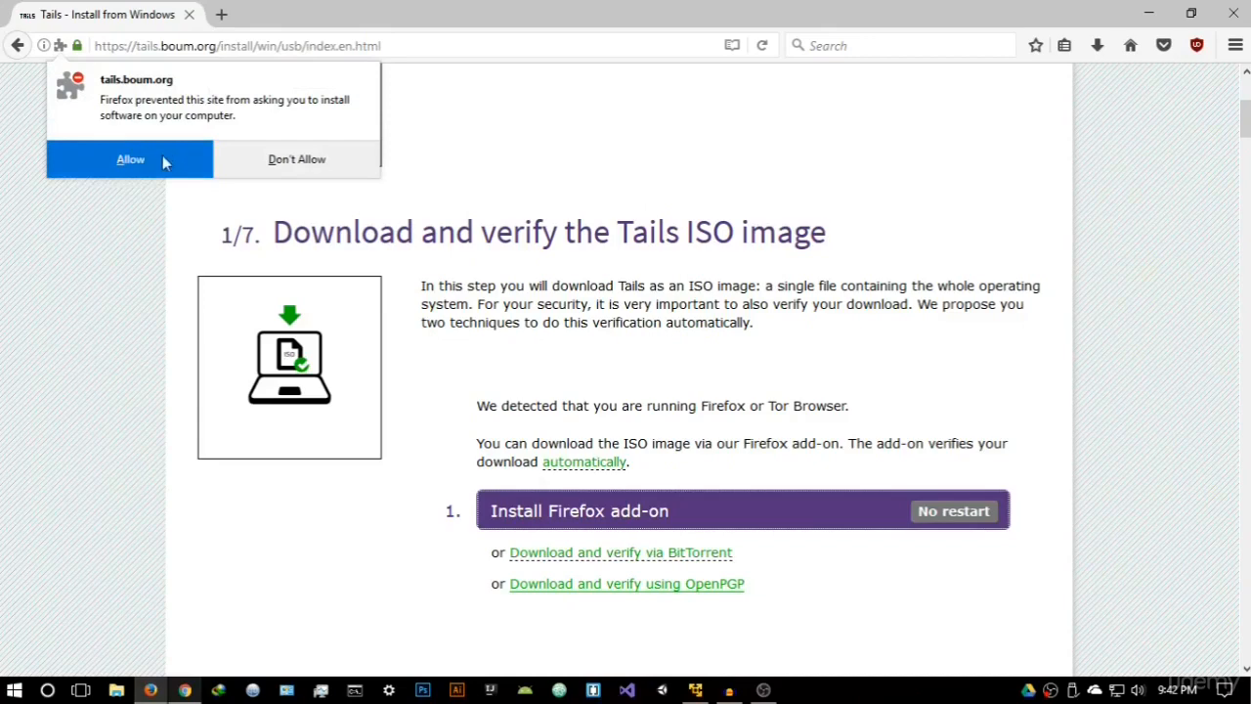
left_click(152, 156)
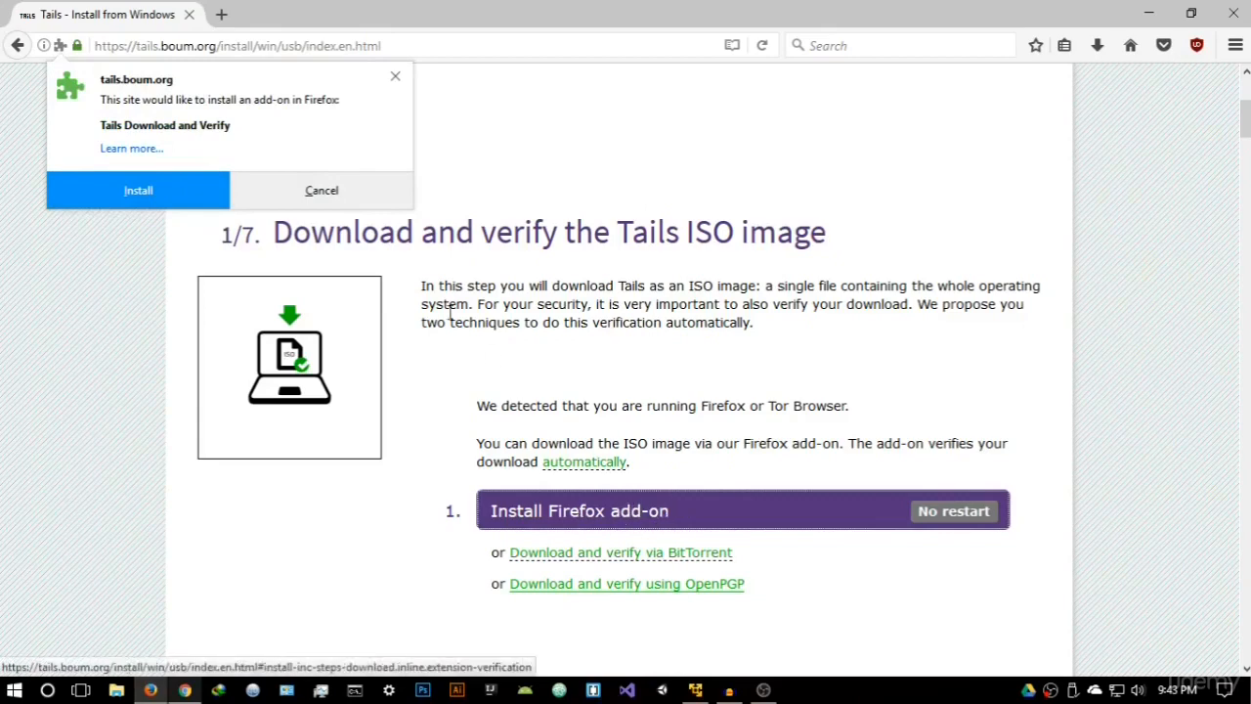
left_click(167, 200)
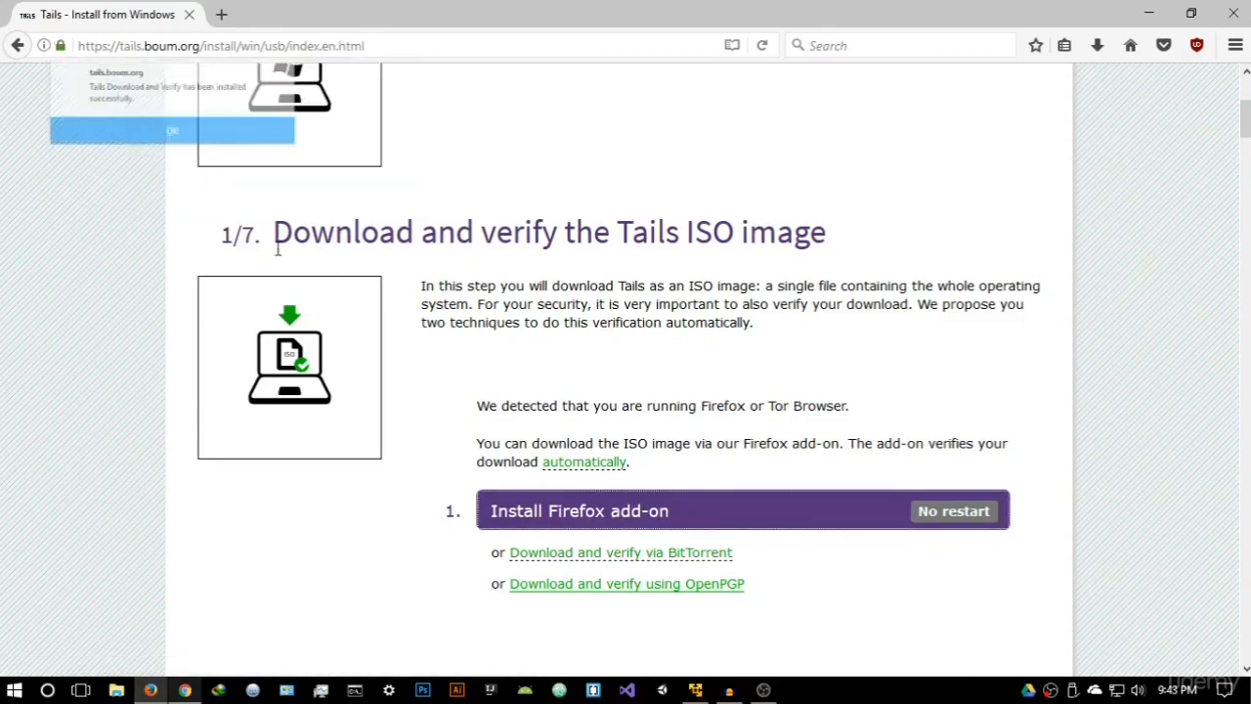
left_click(264, 159)
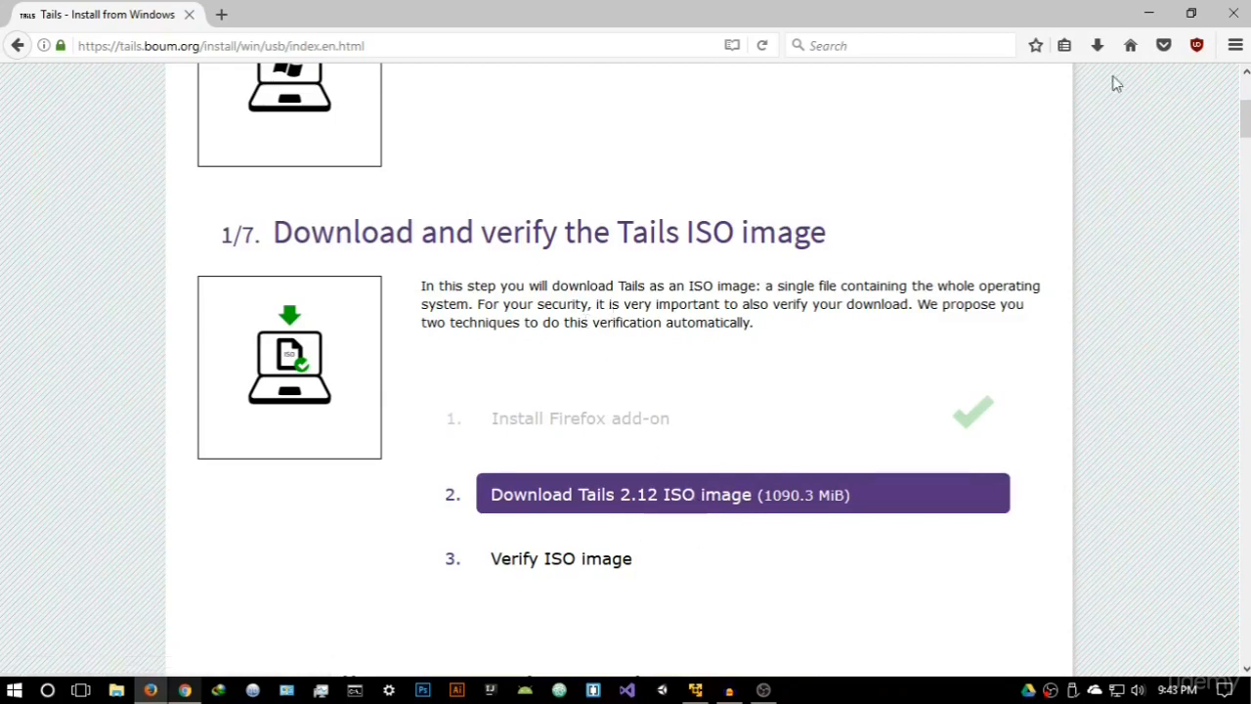
left_click(1165, 20)
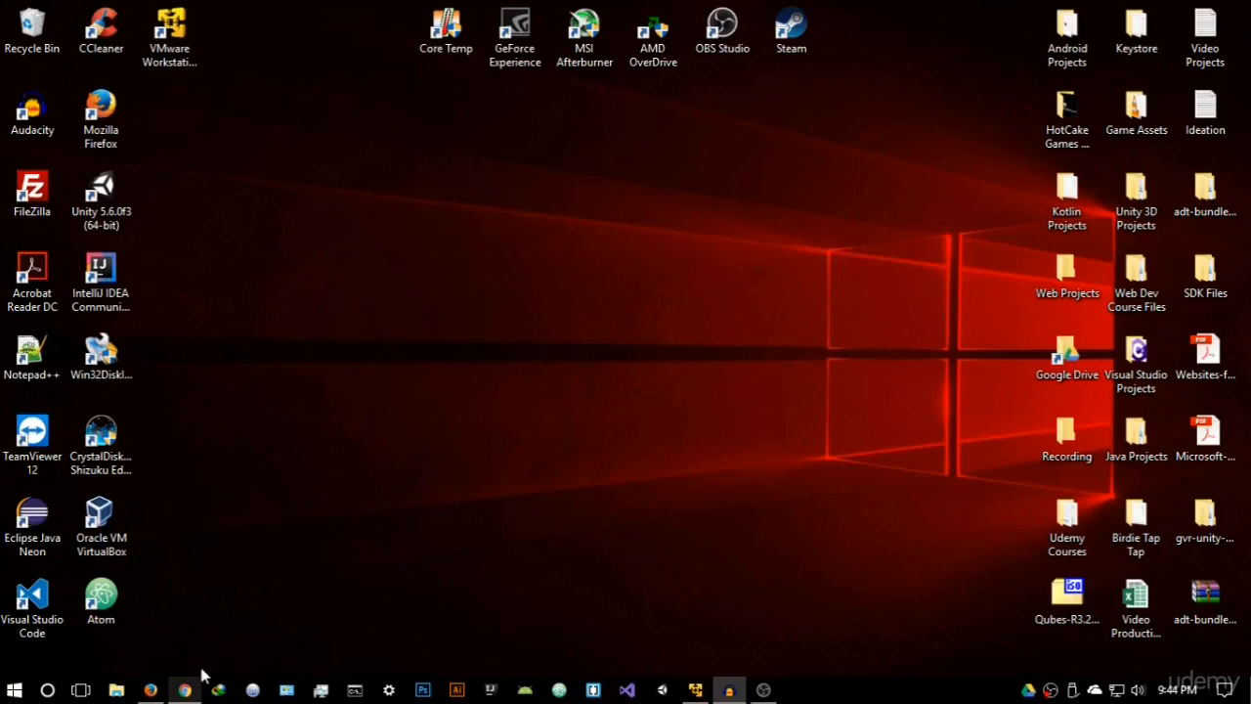
left_click(152, 690)
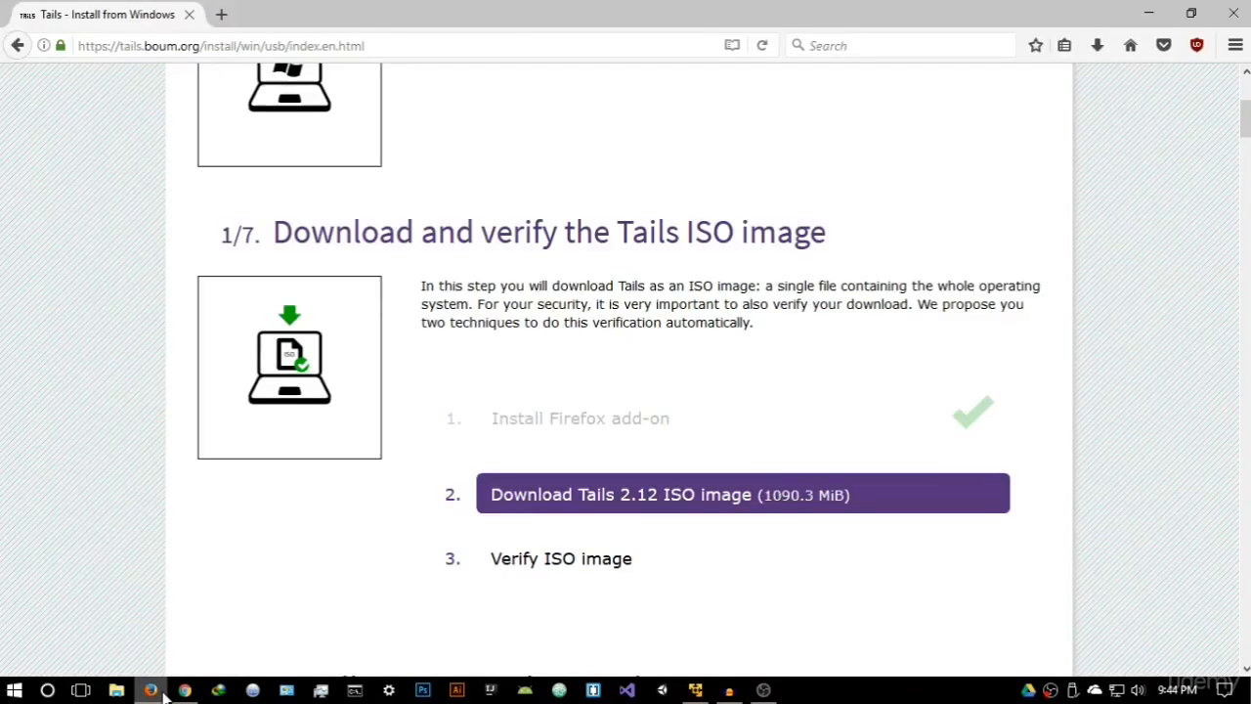
Download Universal-USB-Installer.exe from the intermediary Tails section in a new tab, save the file and close that tab
scroll(522, 459, "up", 3)
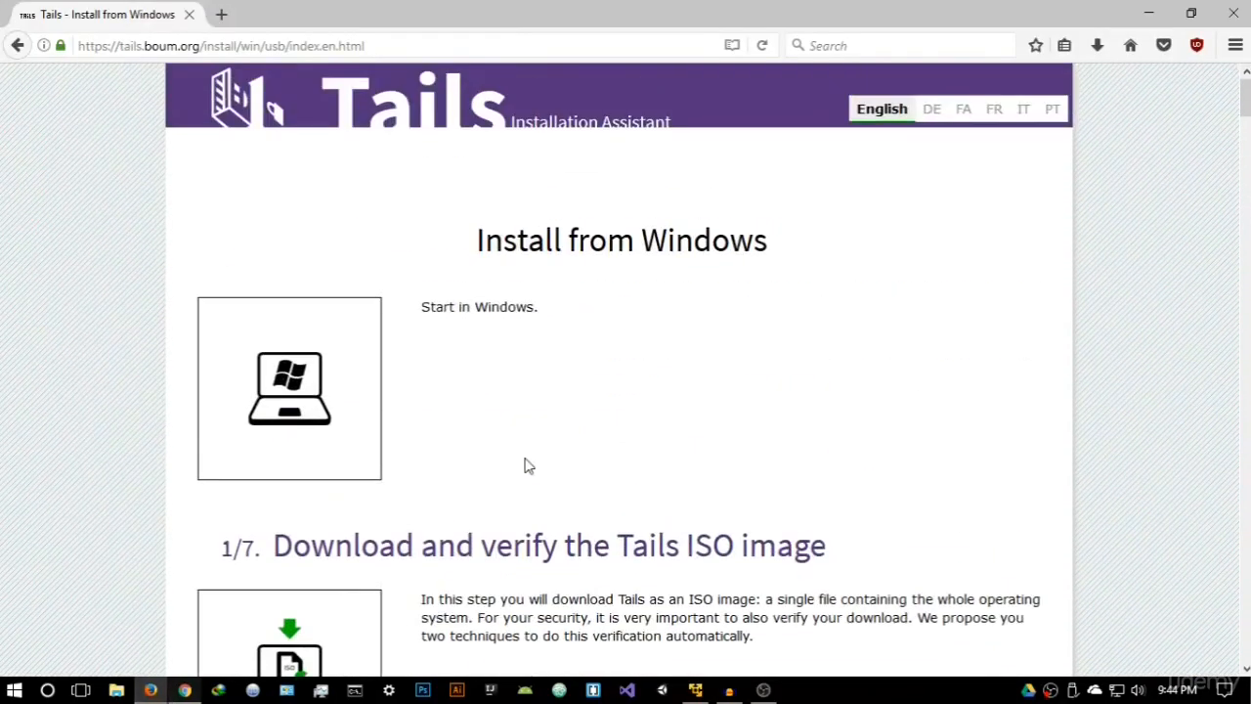
scroll(525, 463, "down", 7)
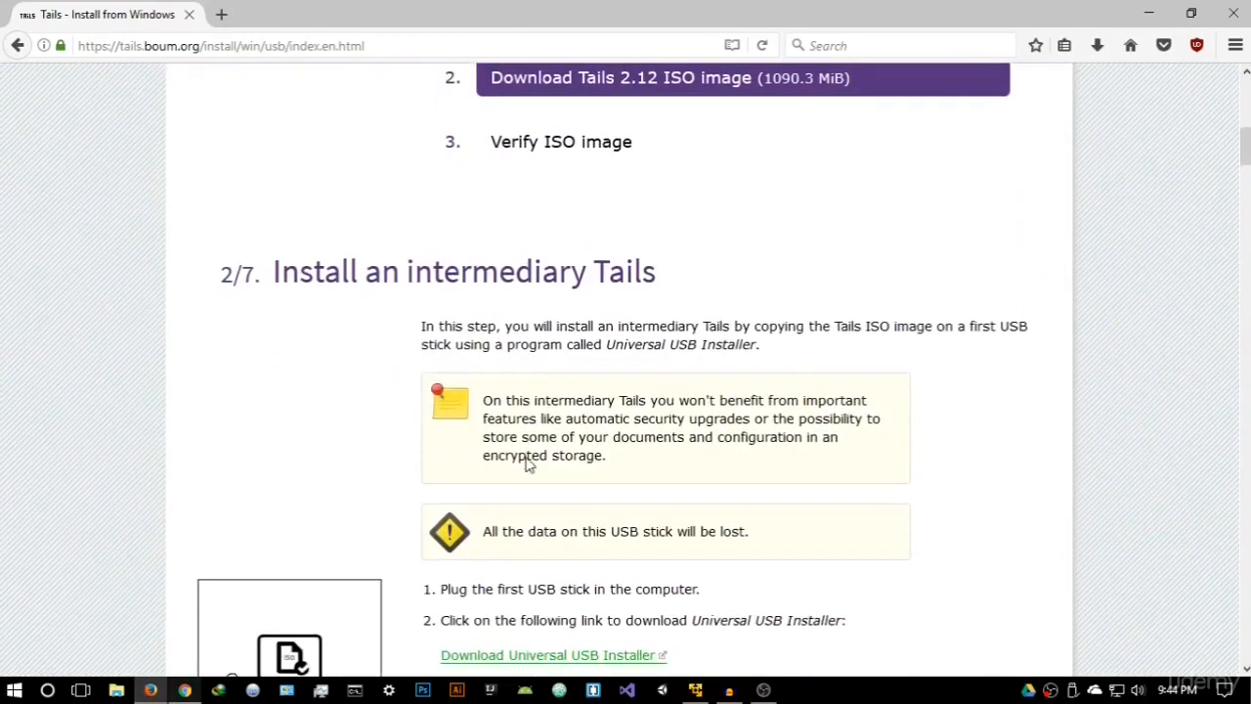
scroll(527, 457, "down", 2)
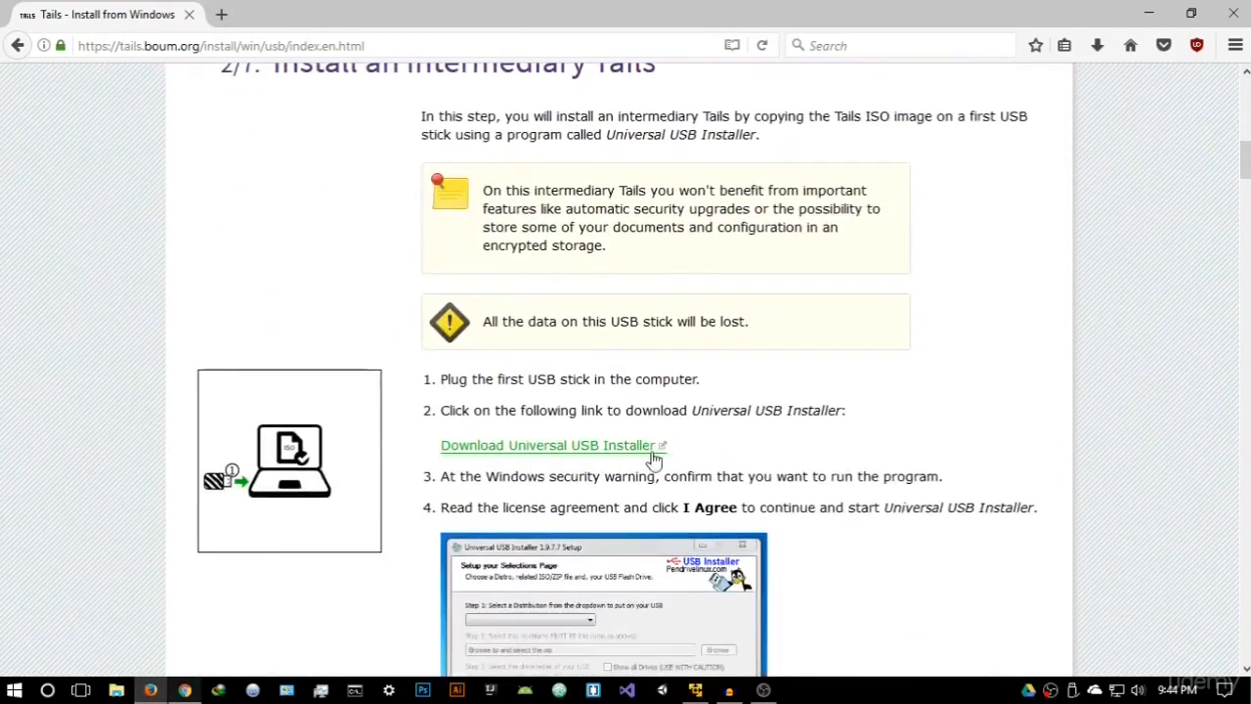
scroll(573, 371, "up", 3)
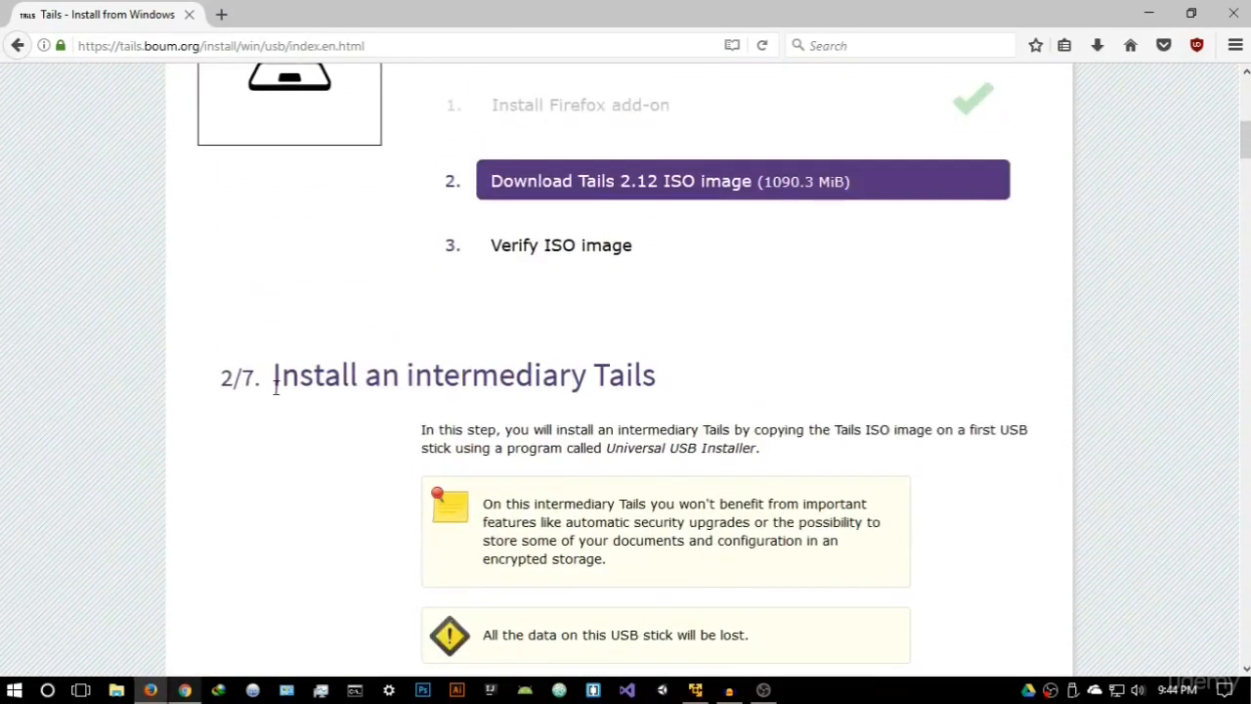
scroll(707, 399, "down", 3)
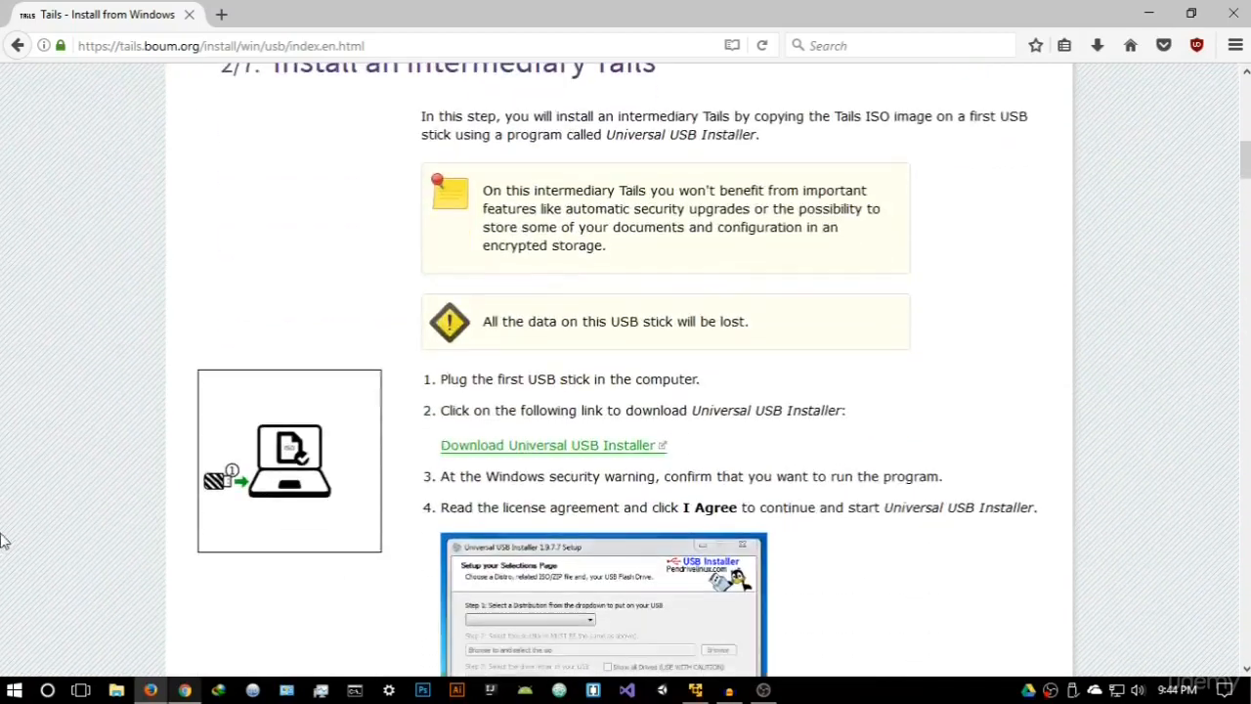
left_click(557, 449)
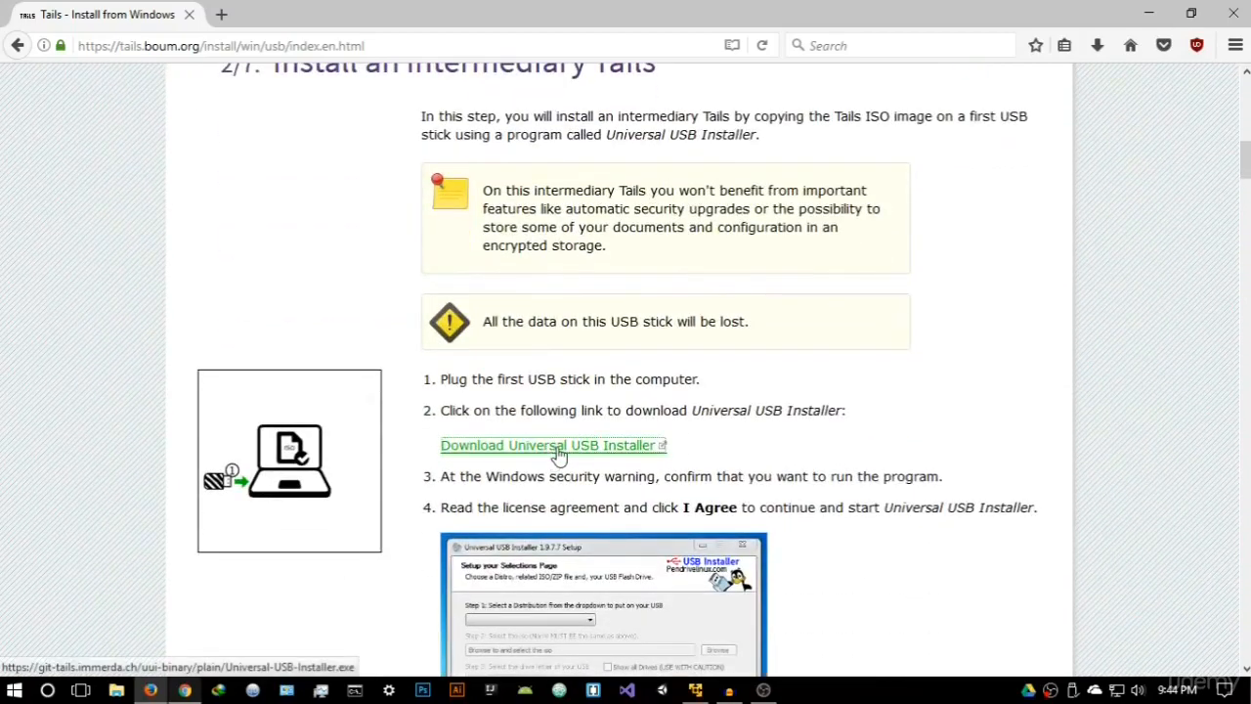
right_click(559, 455)
left_click(596, 461)
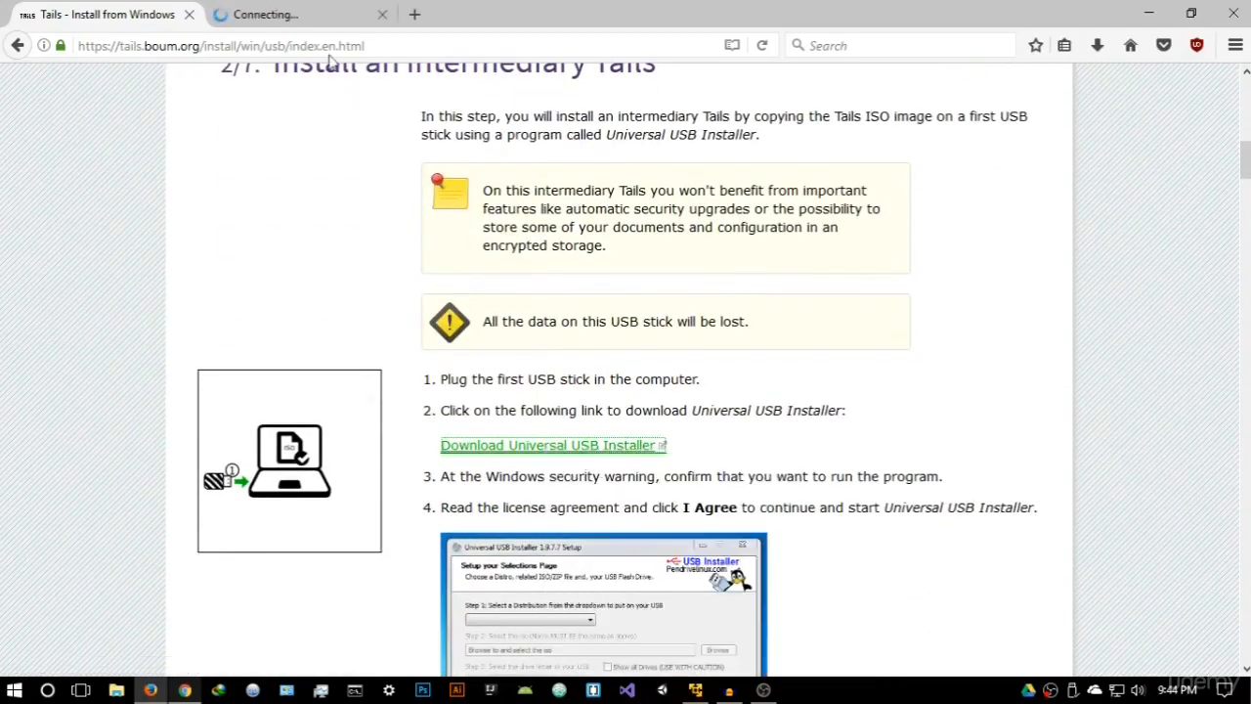
left_click(316, 14)
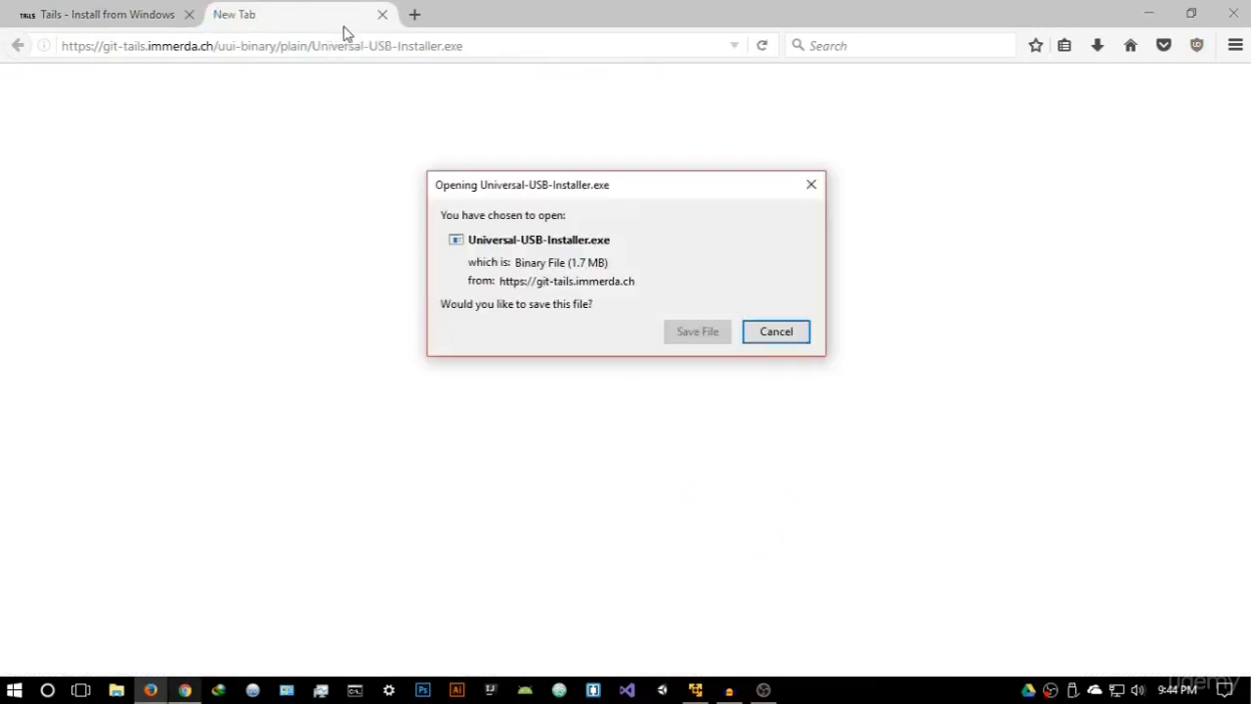
left_click(684, 333)
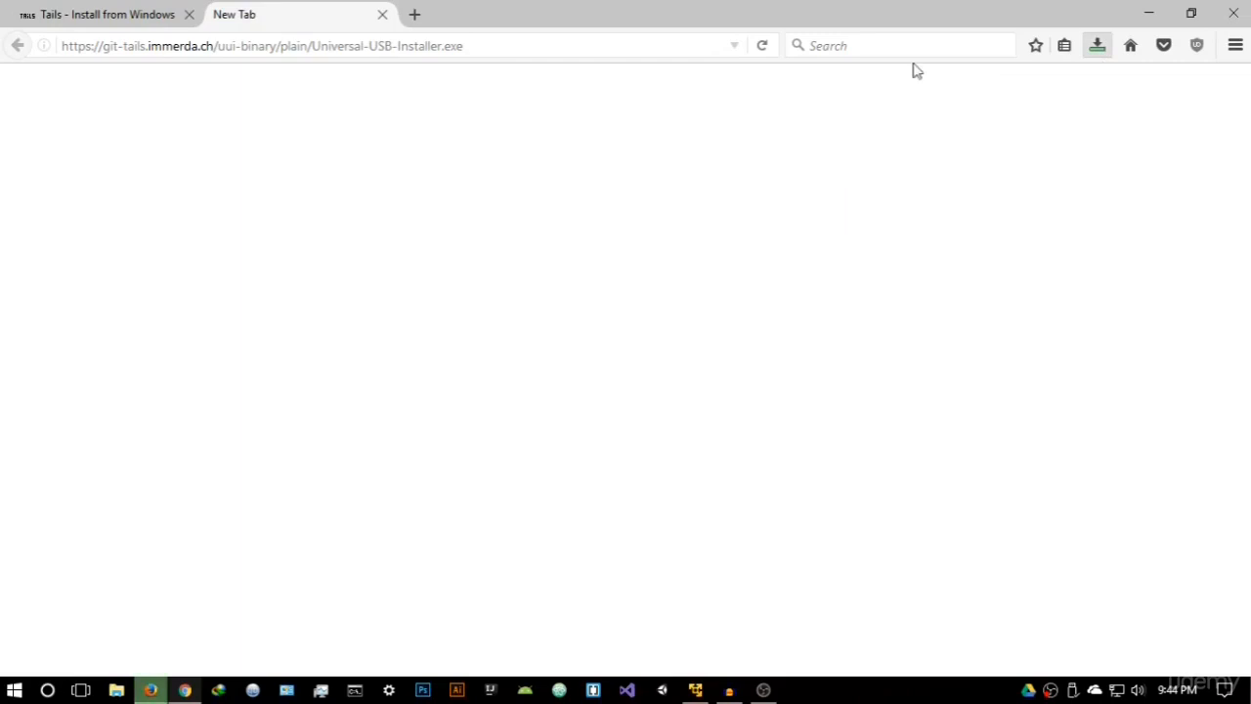
left_click(382, 15)
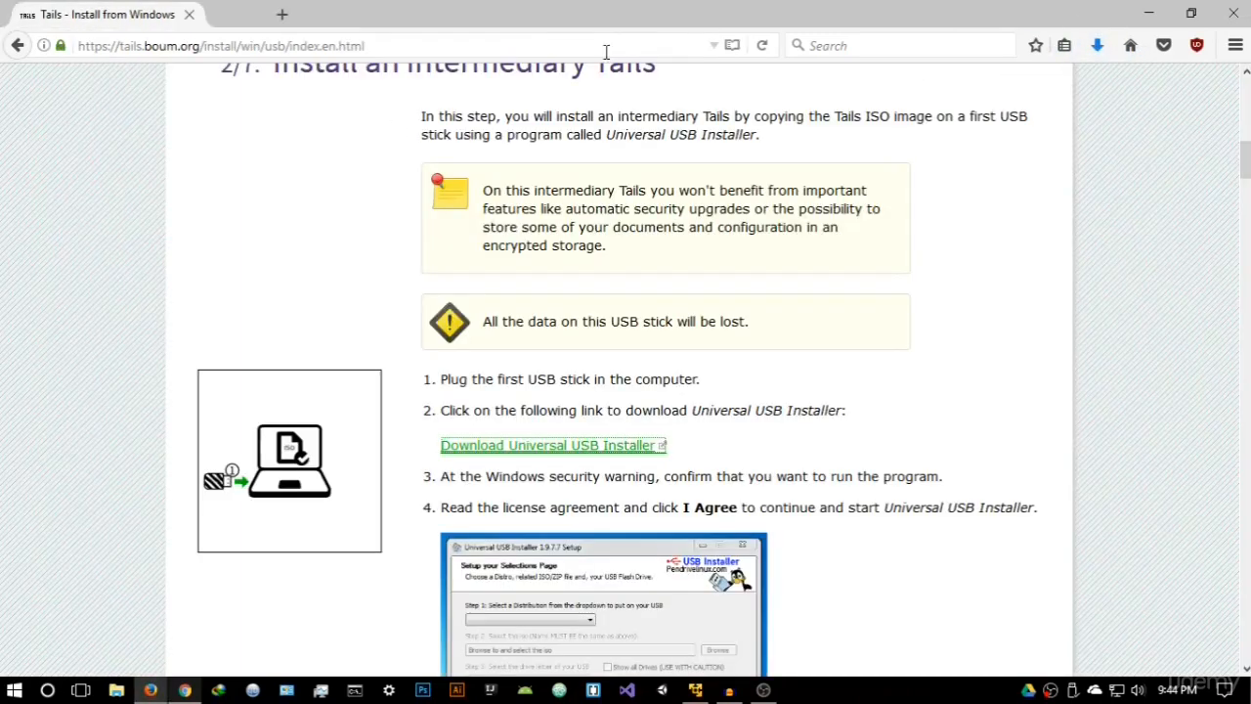
Run the downloaded Universal USB Installer and accept its license agreement
left_click(1097, 45)
left_click(958, 110)
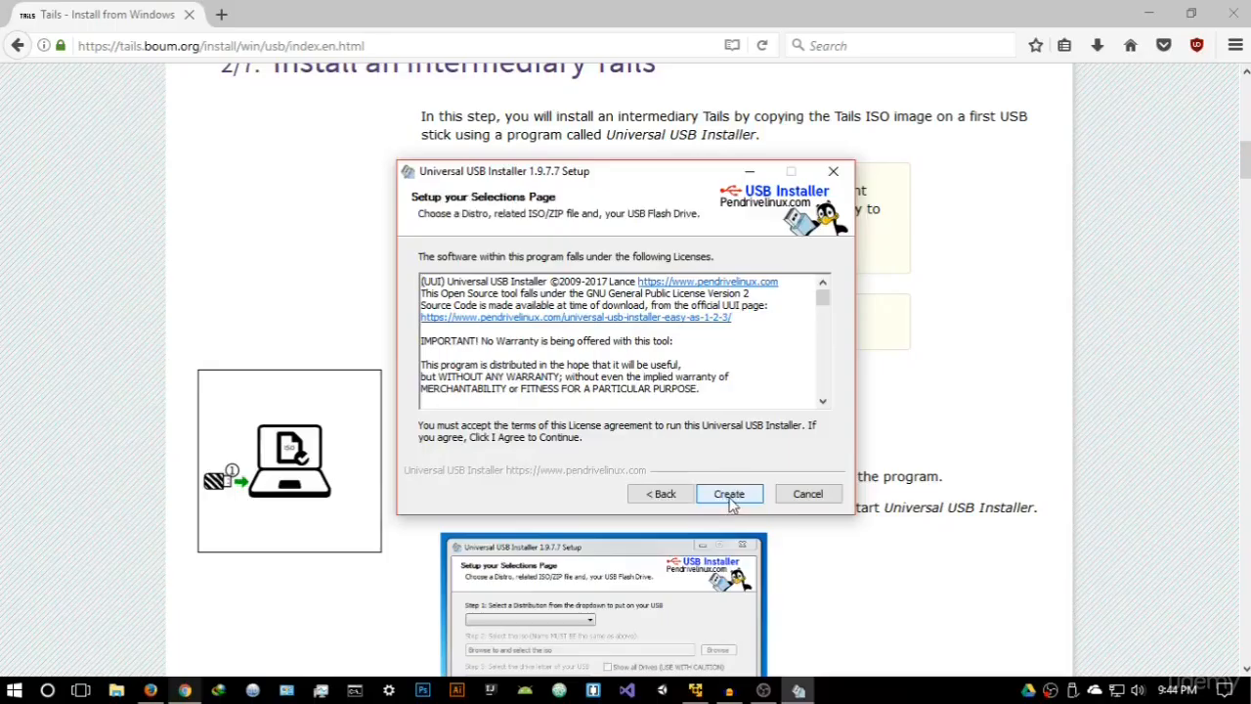
left_click(728, 492)
Minimize the browser and reposition the Universal USB Installer window on the desktop
left_click_drag(618, 183, 709, 186)
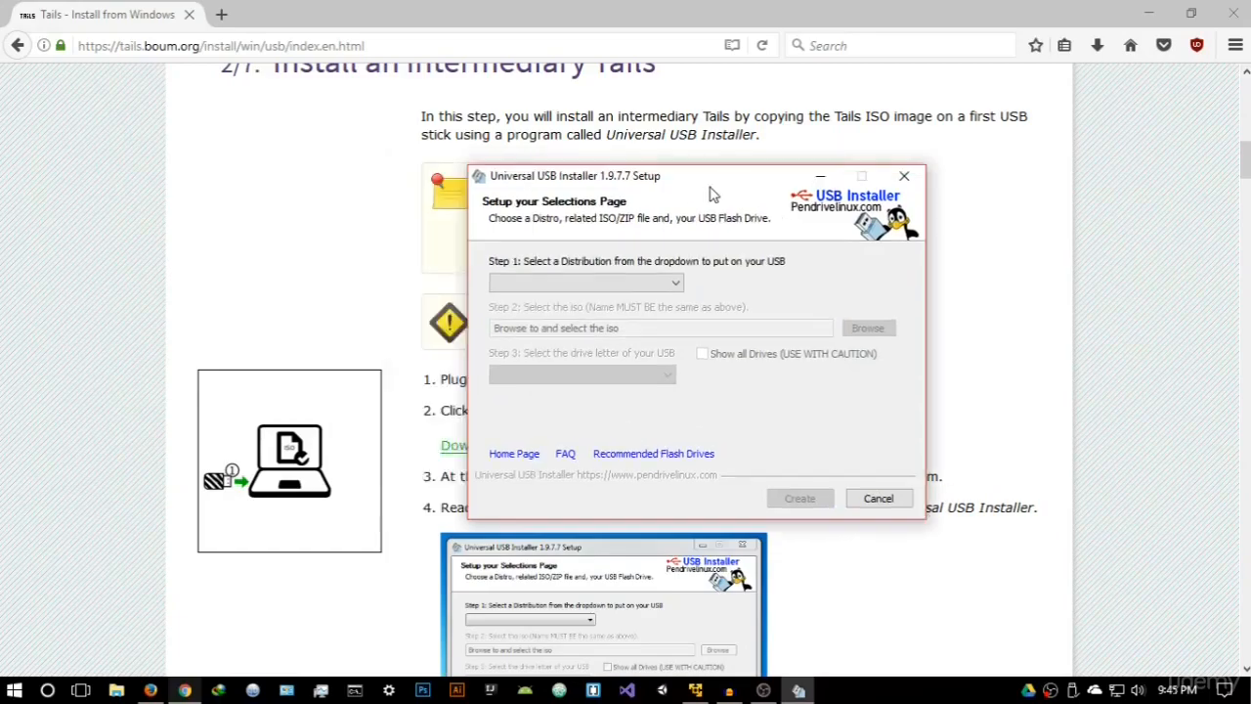
left_click(1150, 18)
left_click(1149, 17)
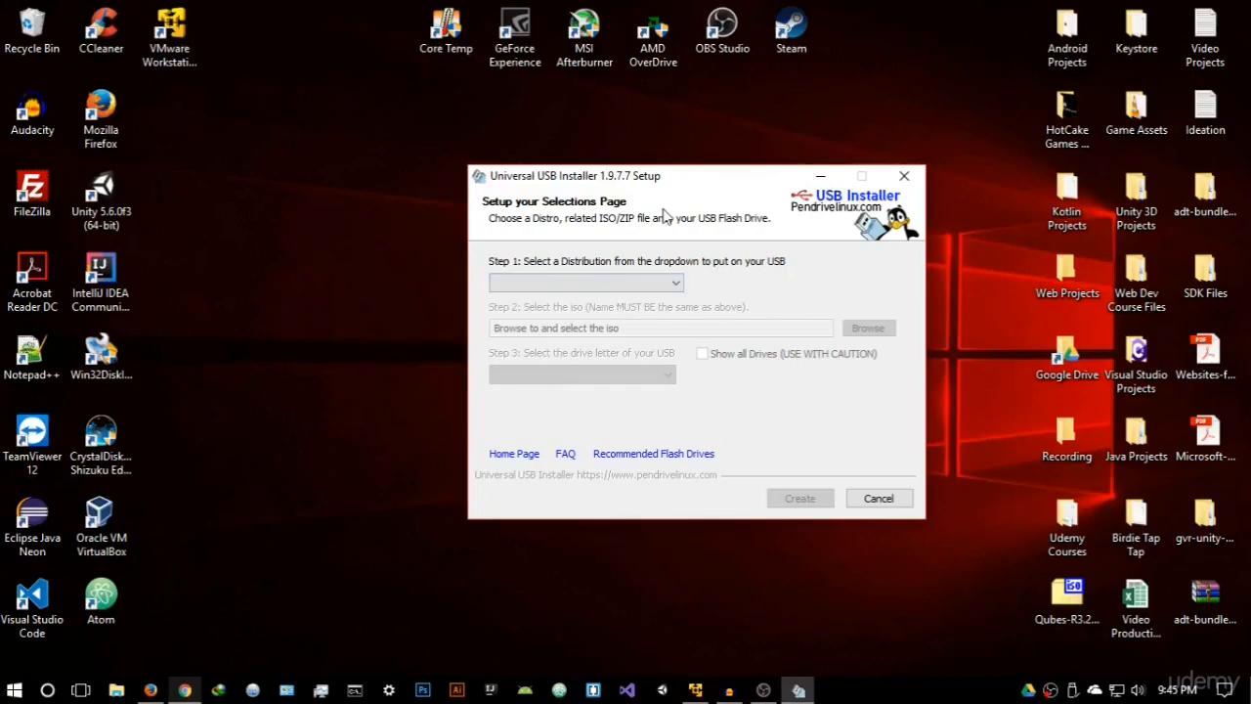
left_click_drag(670, 185, 649, 165)
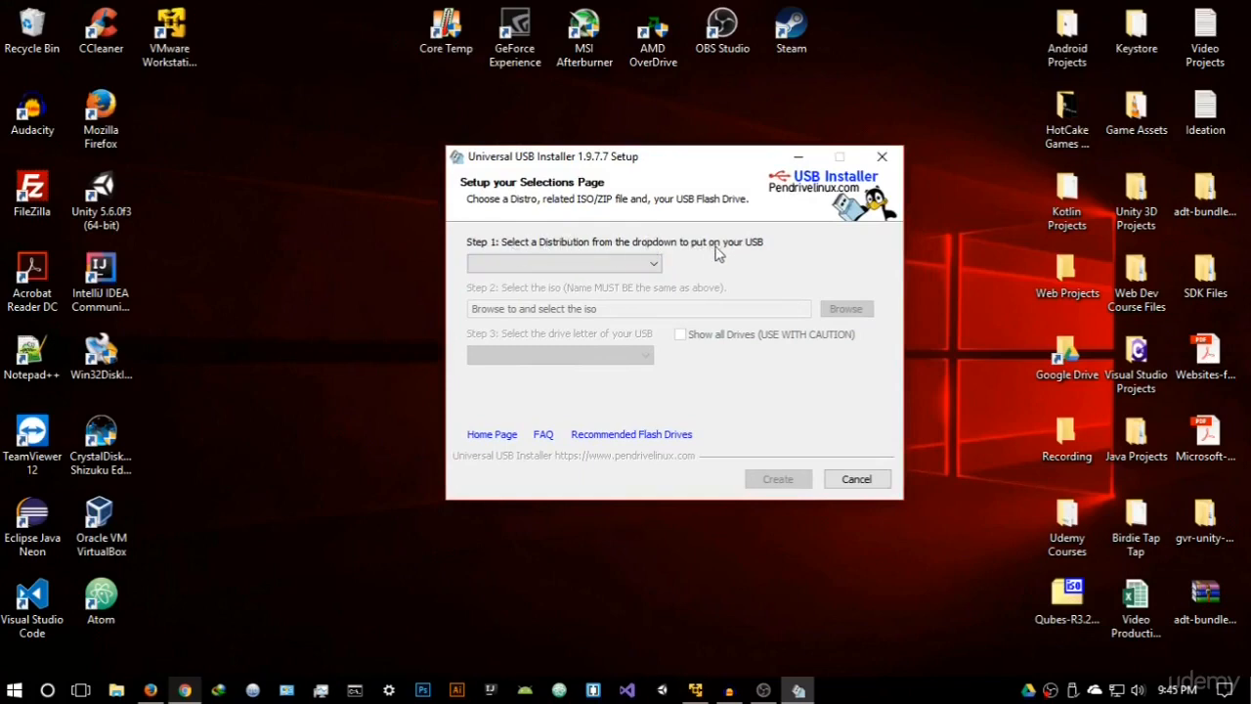
Choose Tails as the Linux distribution to put on the USB drive
left_click(652, 263)
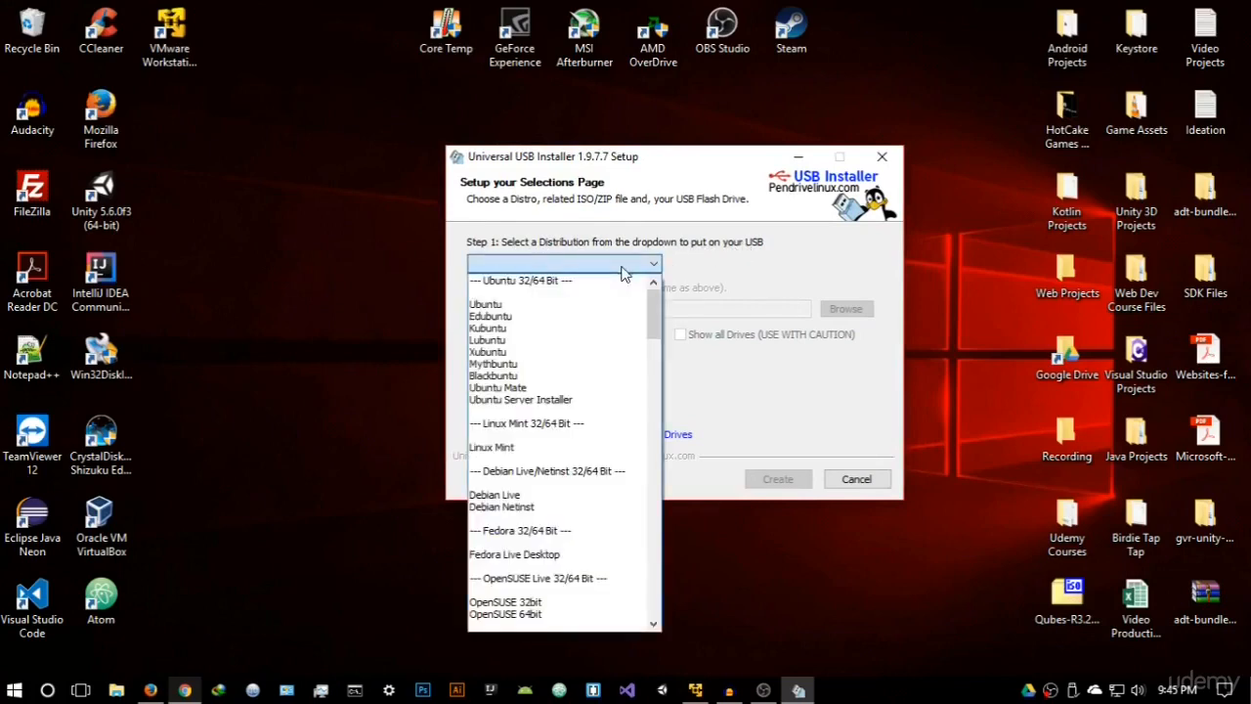
left_click_drag(652, 315, 657, 562)
left_click_drag(659, 578, 655, 497)
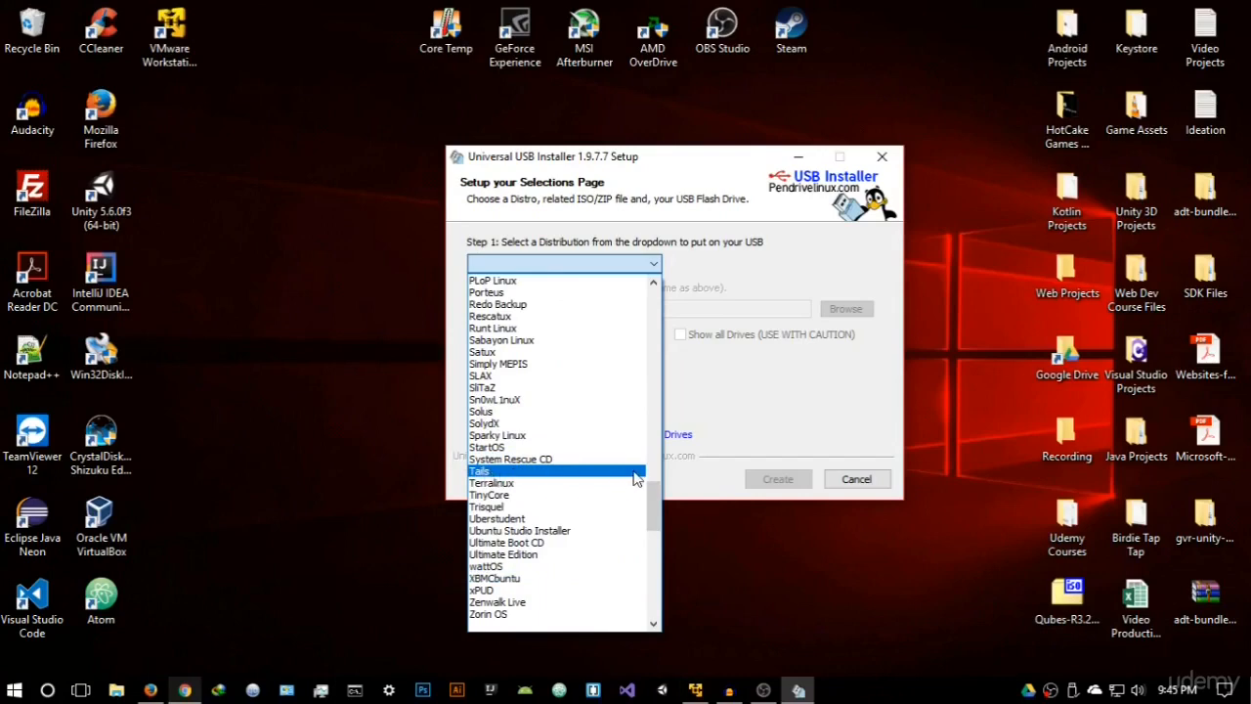
scroll(655, 479, "up", 2)
mouse_move(656, 481)
left_mouse_down()
mouse_move(675, 367)
mouse_move(650, 489)
left_mouse_up()
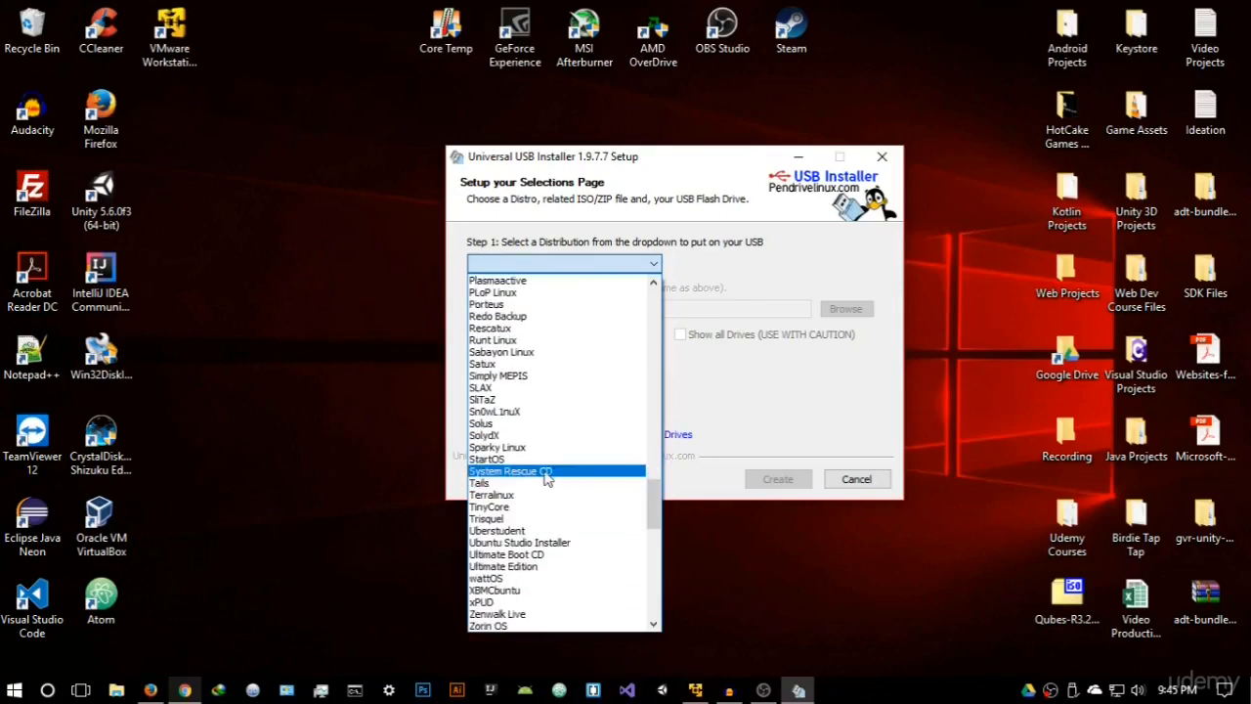
left_click(478, 483)
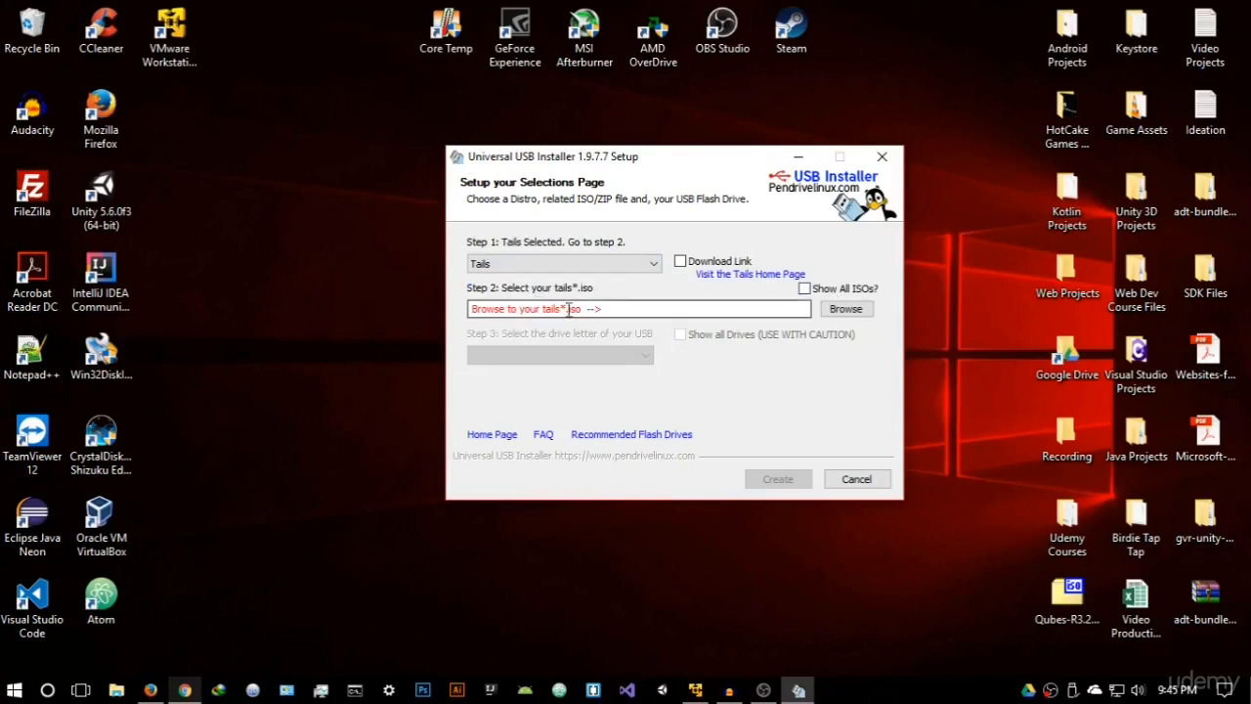
Select the tails-i386-2.12 ISO from the tails-i386-2.12 folder in Downloads as the source image
left_click(840, 315)
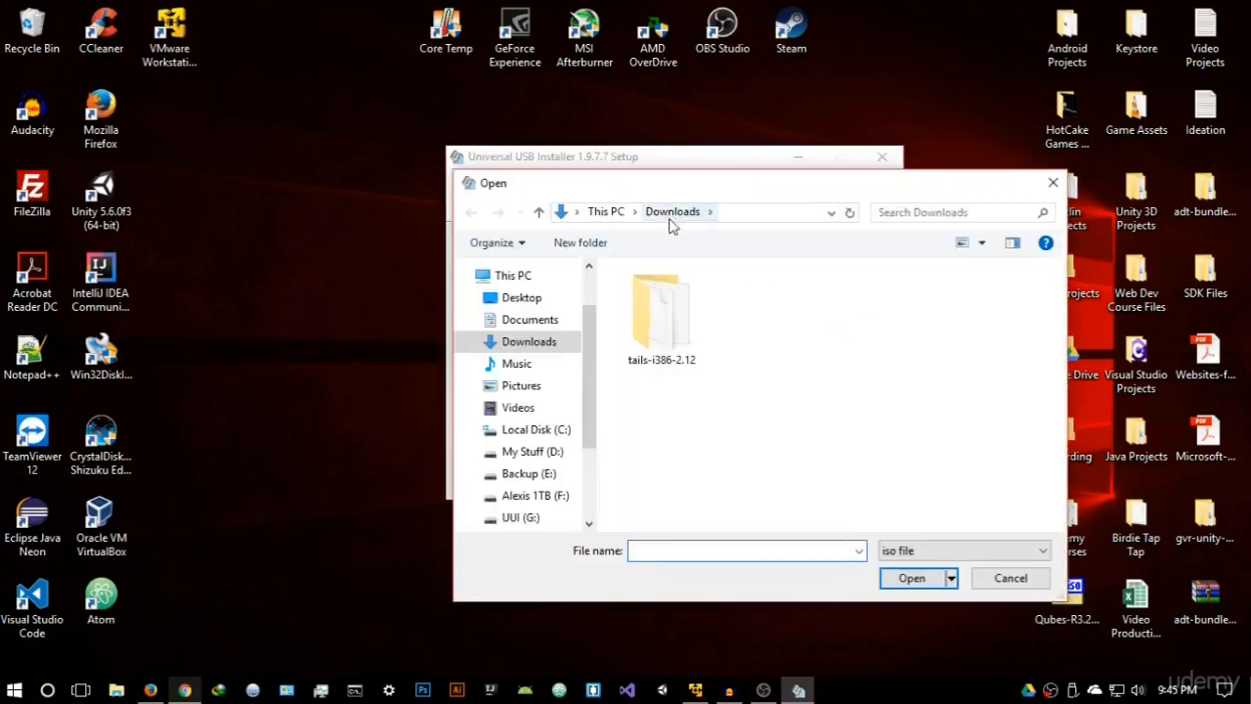
double_click(673, 332)
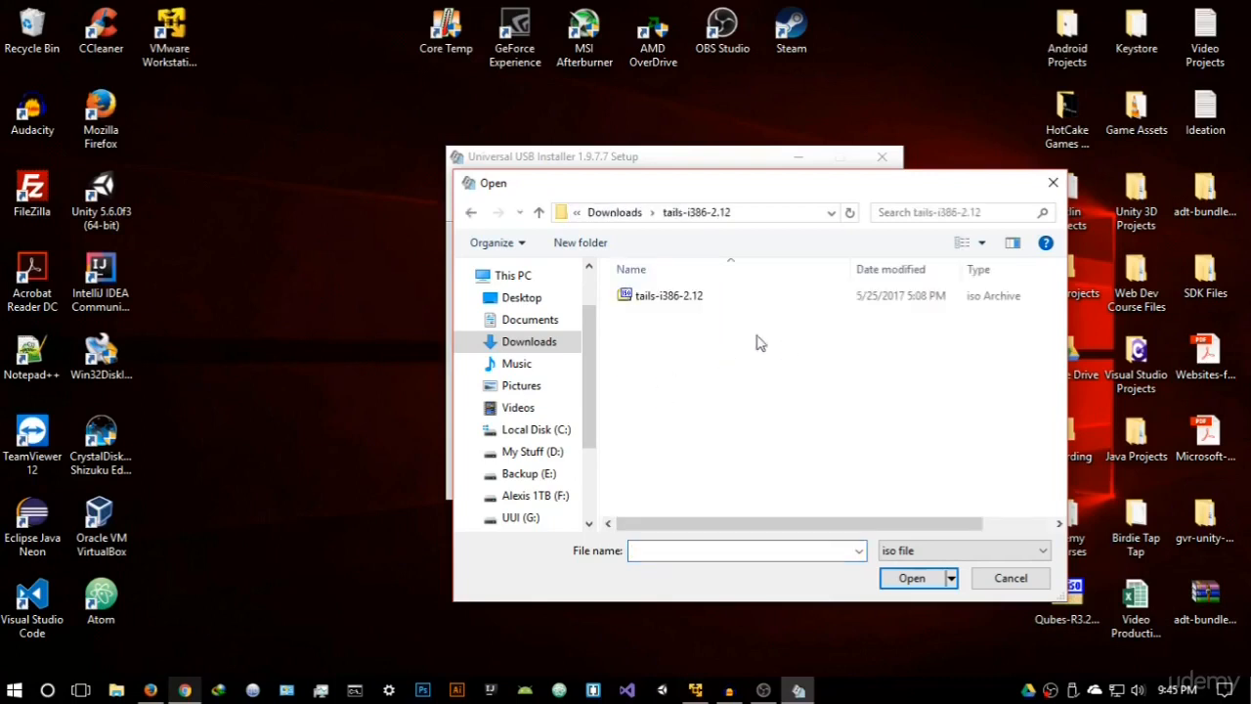
left_click(689, 303)
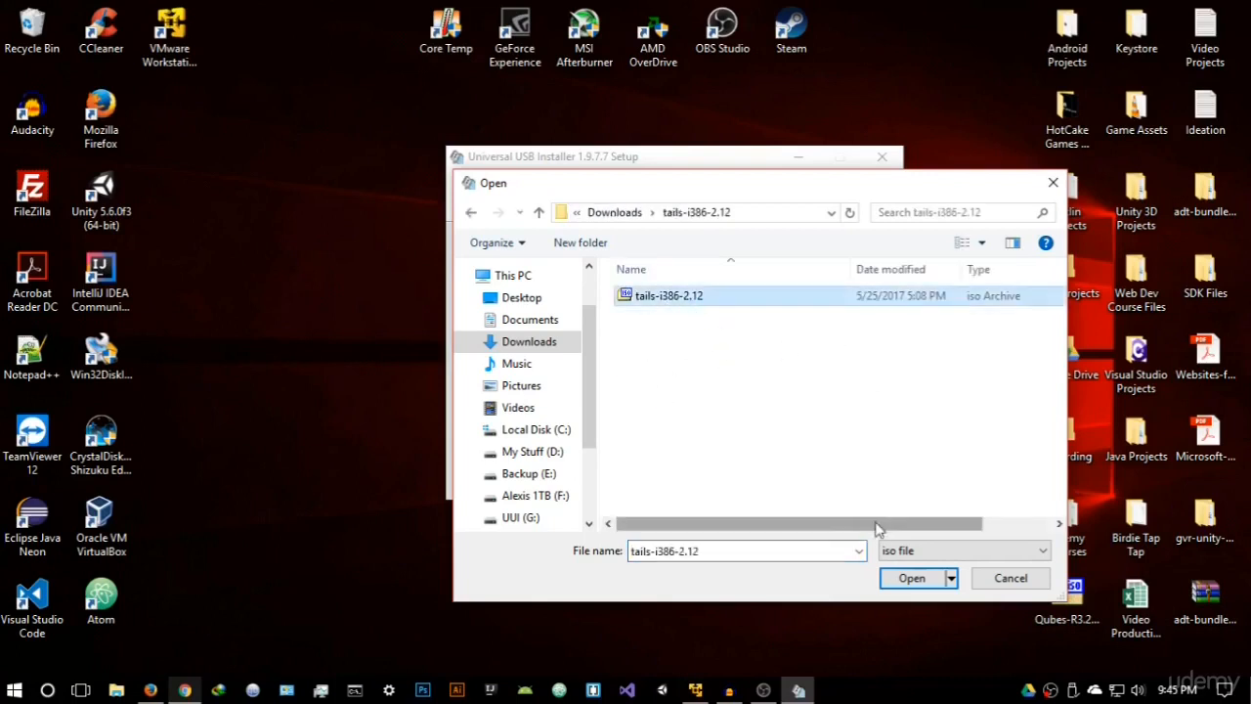
left_click(907, 584)
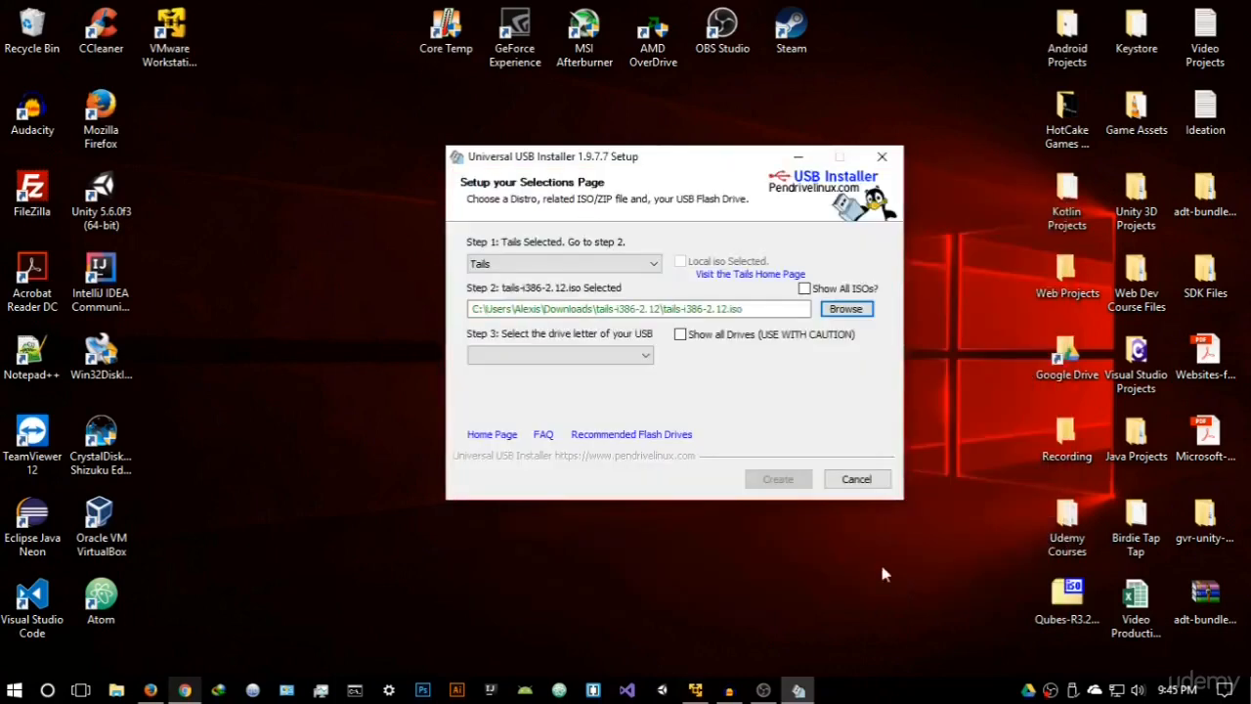
Select the G:\ UUI 7GB drive as the target and enable Fat32 formatting for it
left_click(609, 359)
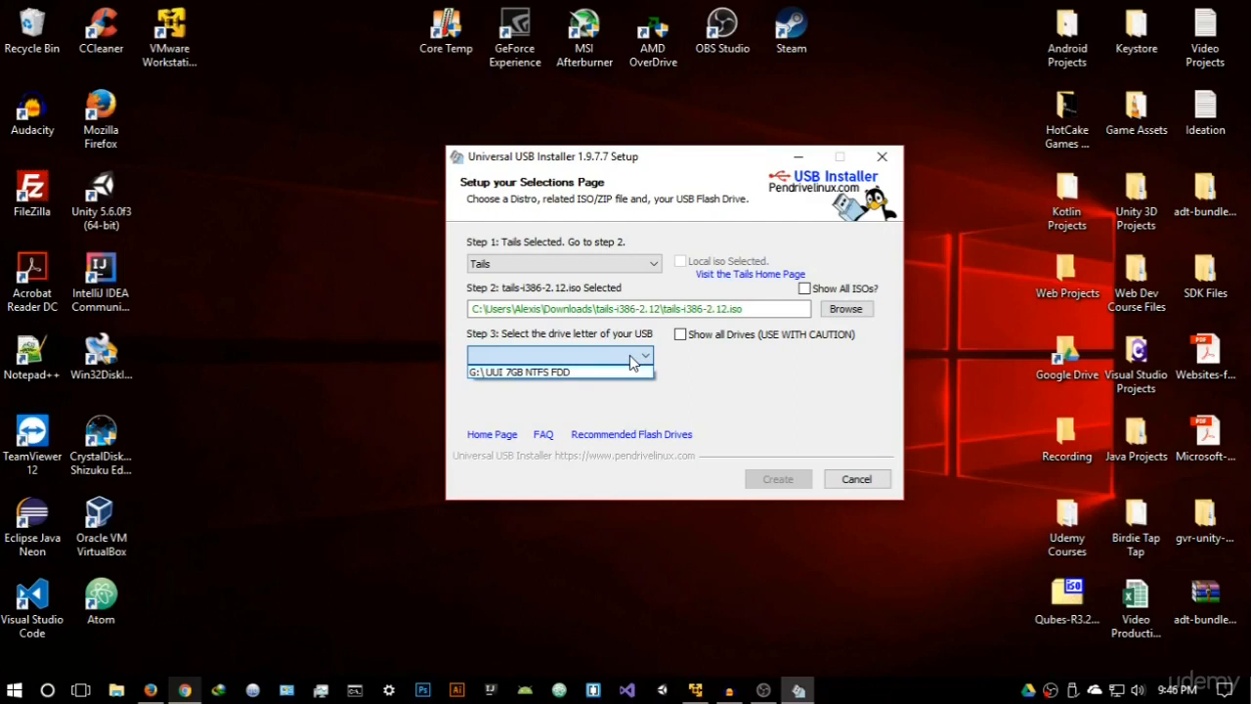
left_click(561, 375)
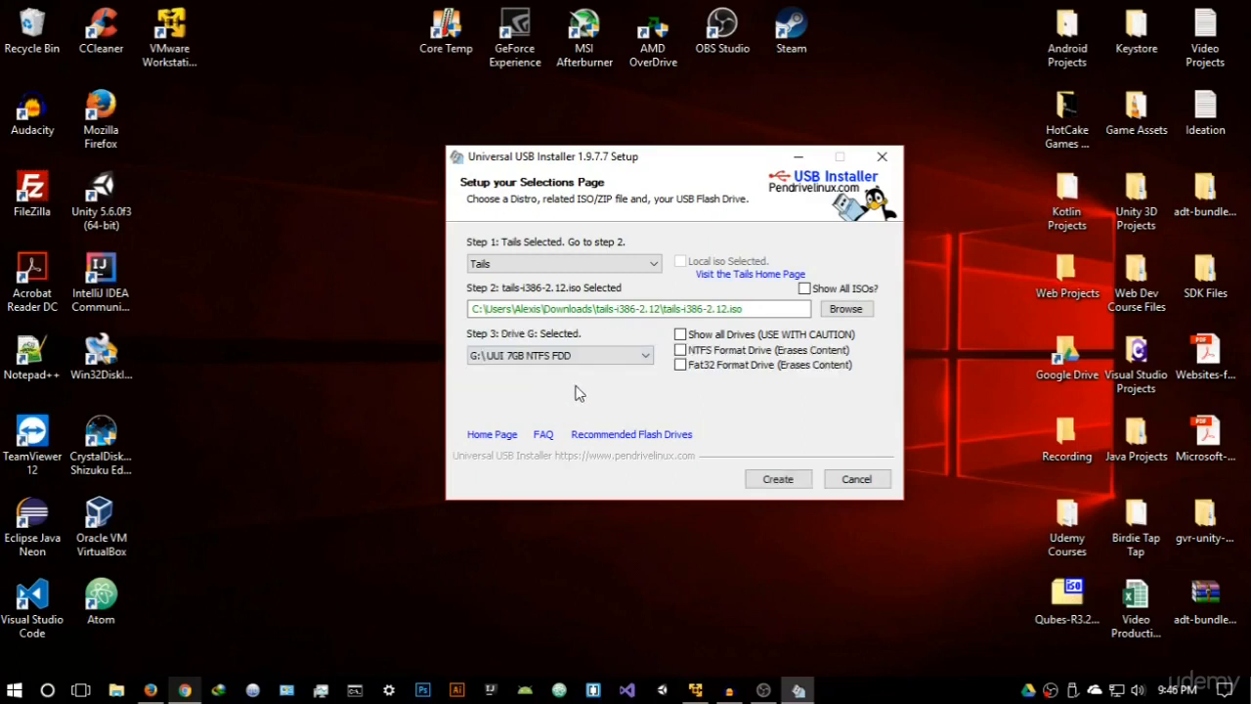
left_click(743, 371)
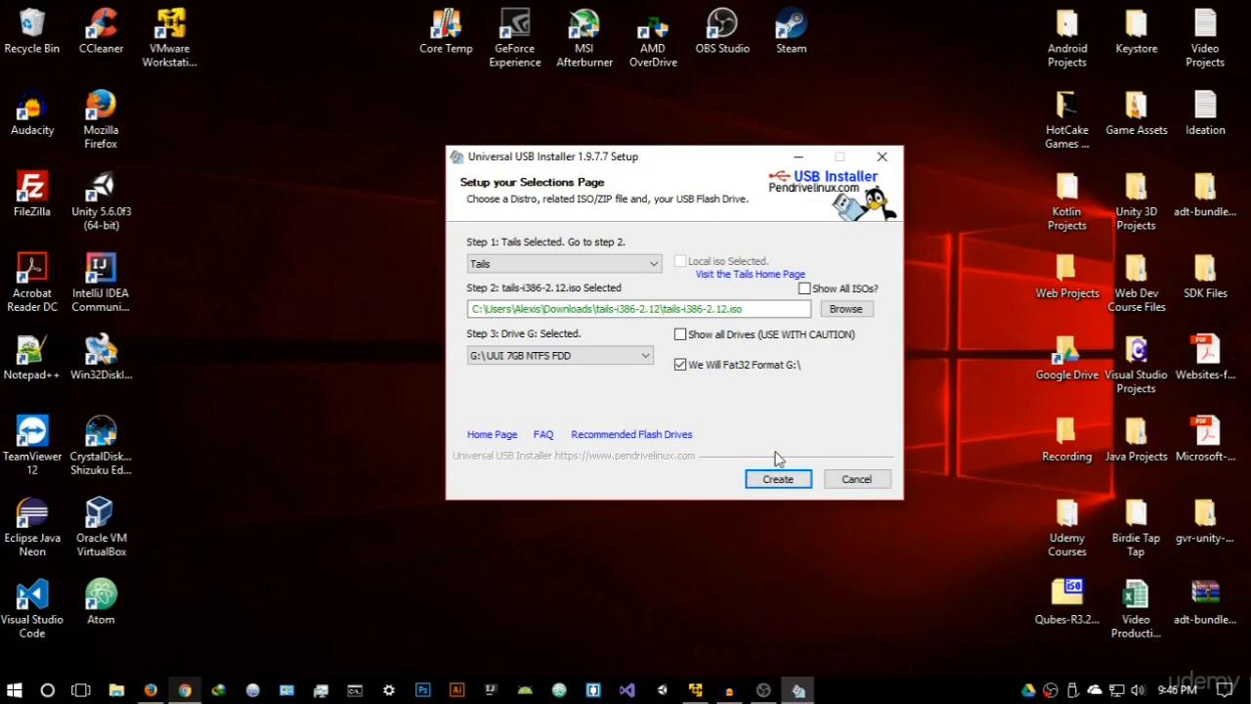
Close Universal USB Installer without creating the stick and refresh the desktop
left_click(883, 158)
right_click(709, 194)
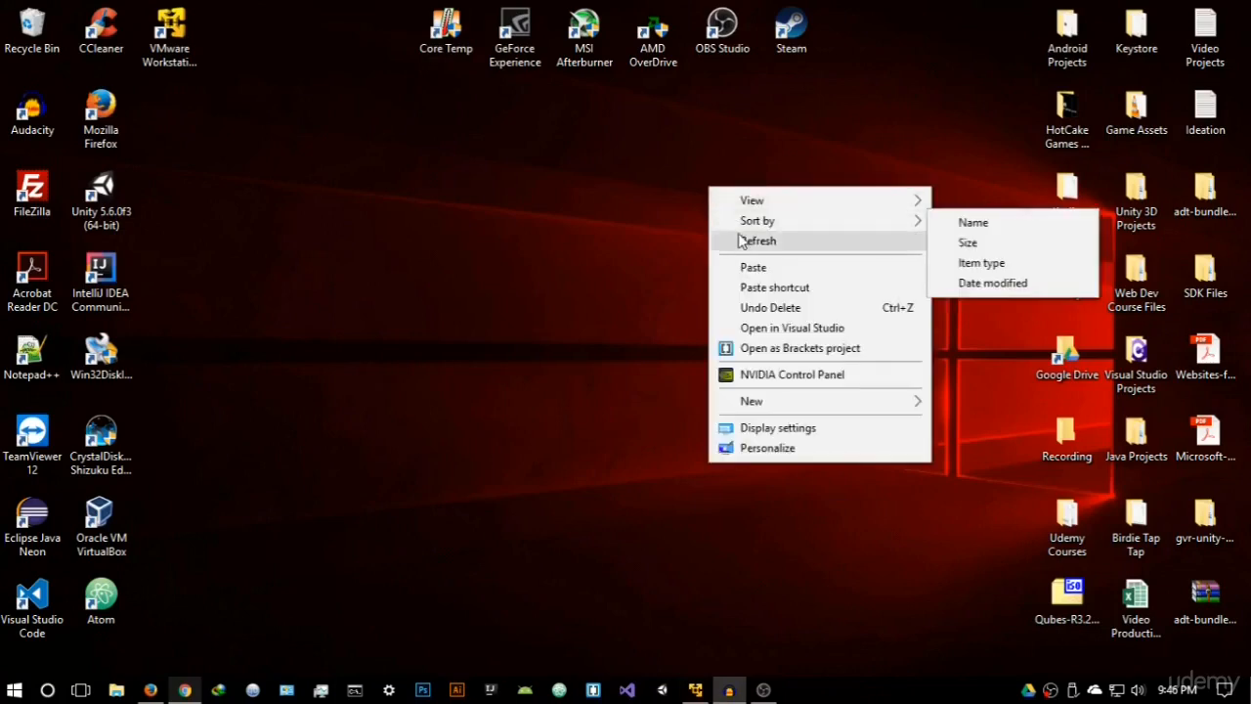
left_click(740, 240)
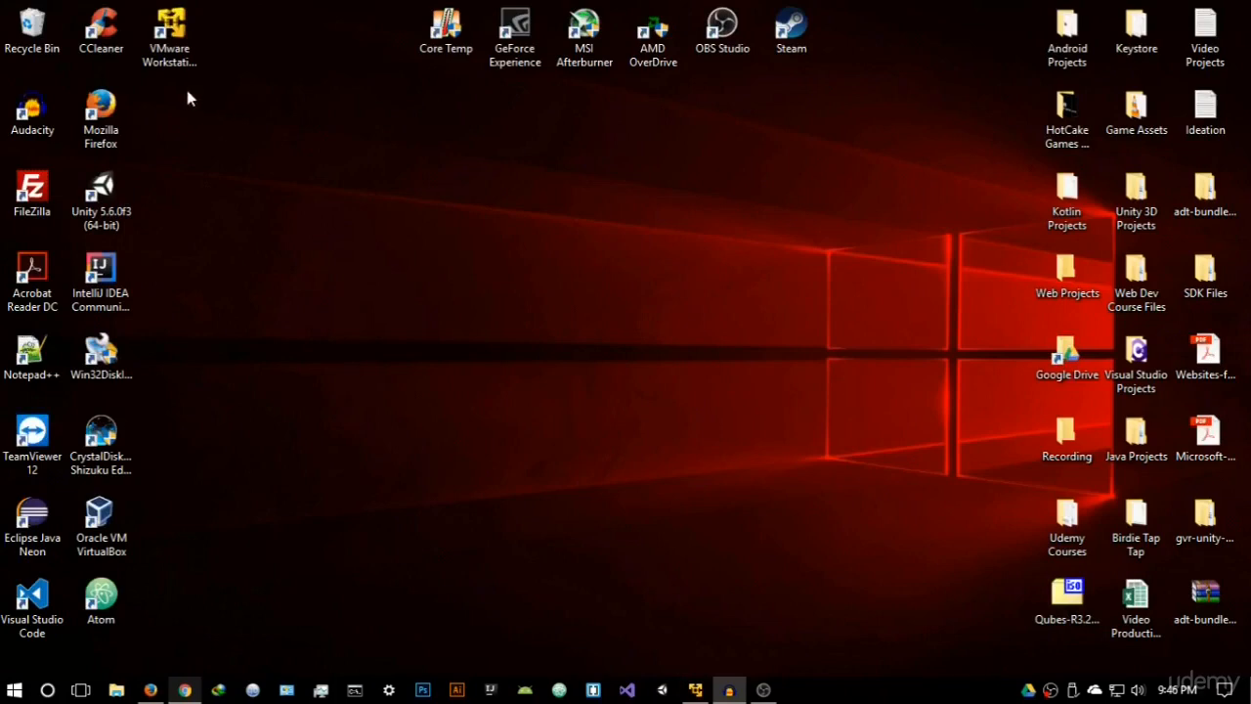
Launch VMware Workstation 12 Player from the desktop and reposition its window nearer the middle of the screen
left_click(171, 39)
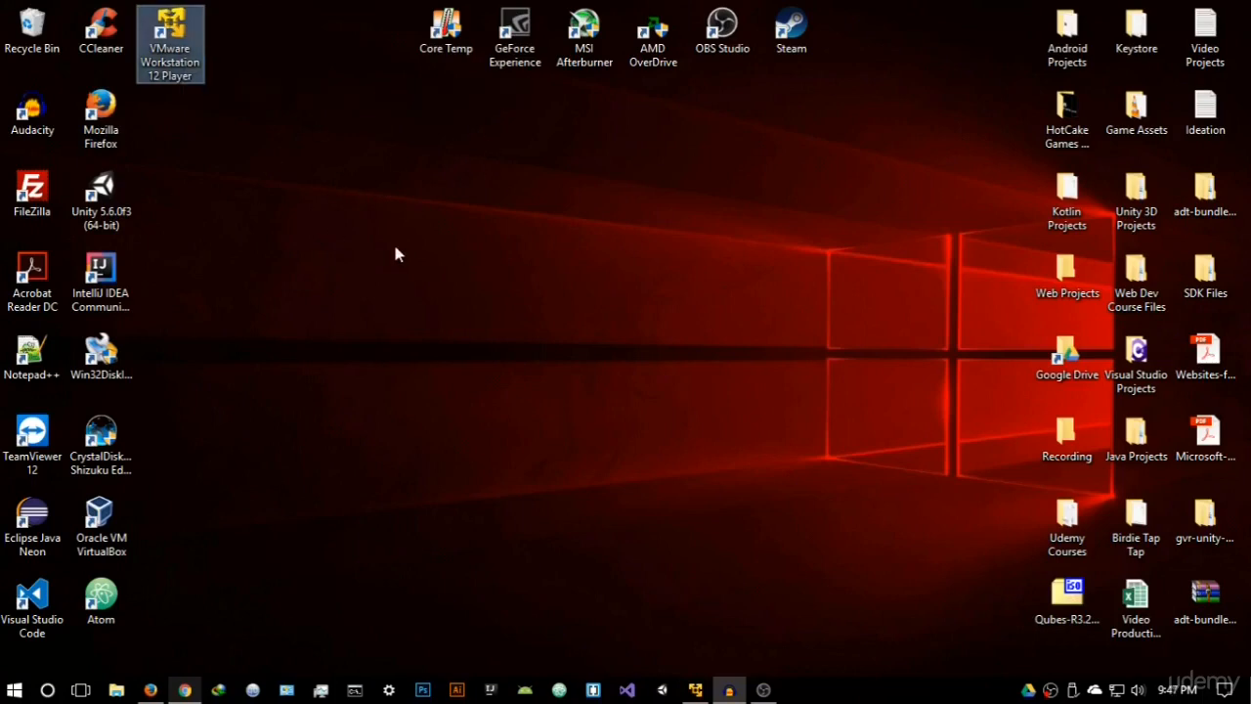
key("Return")
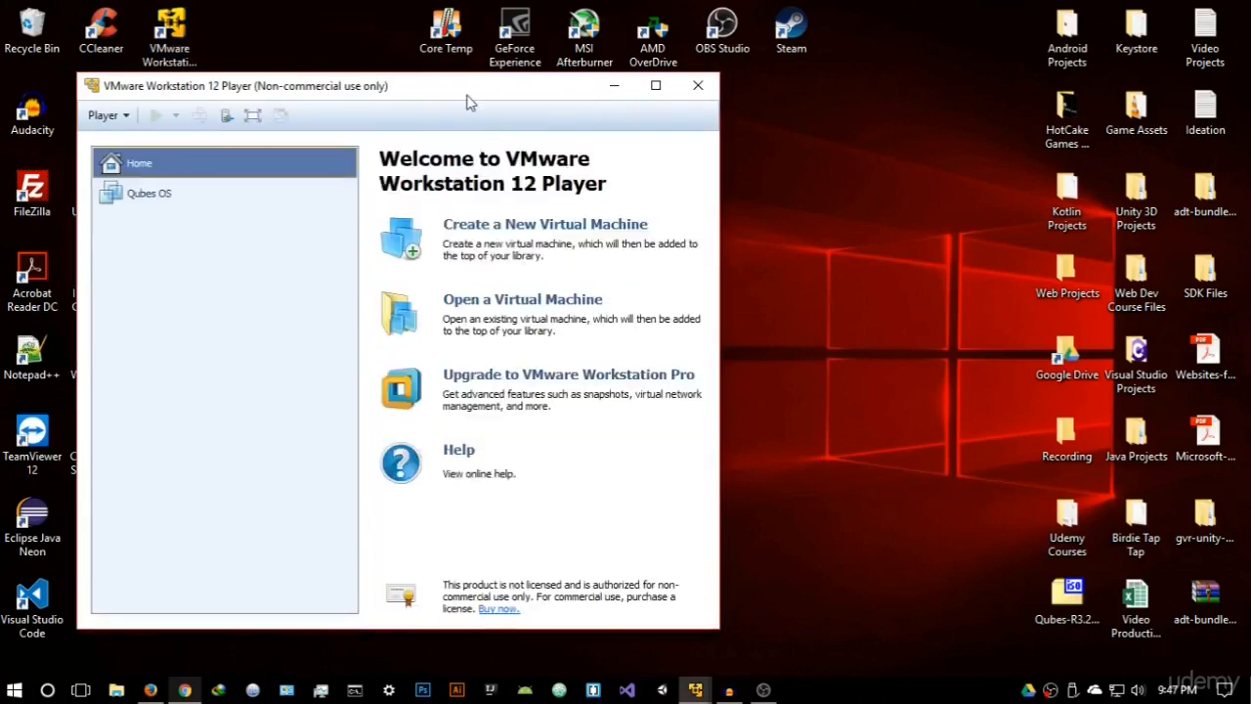
left_click_drag(475, 100, 681, 109)
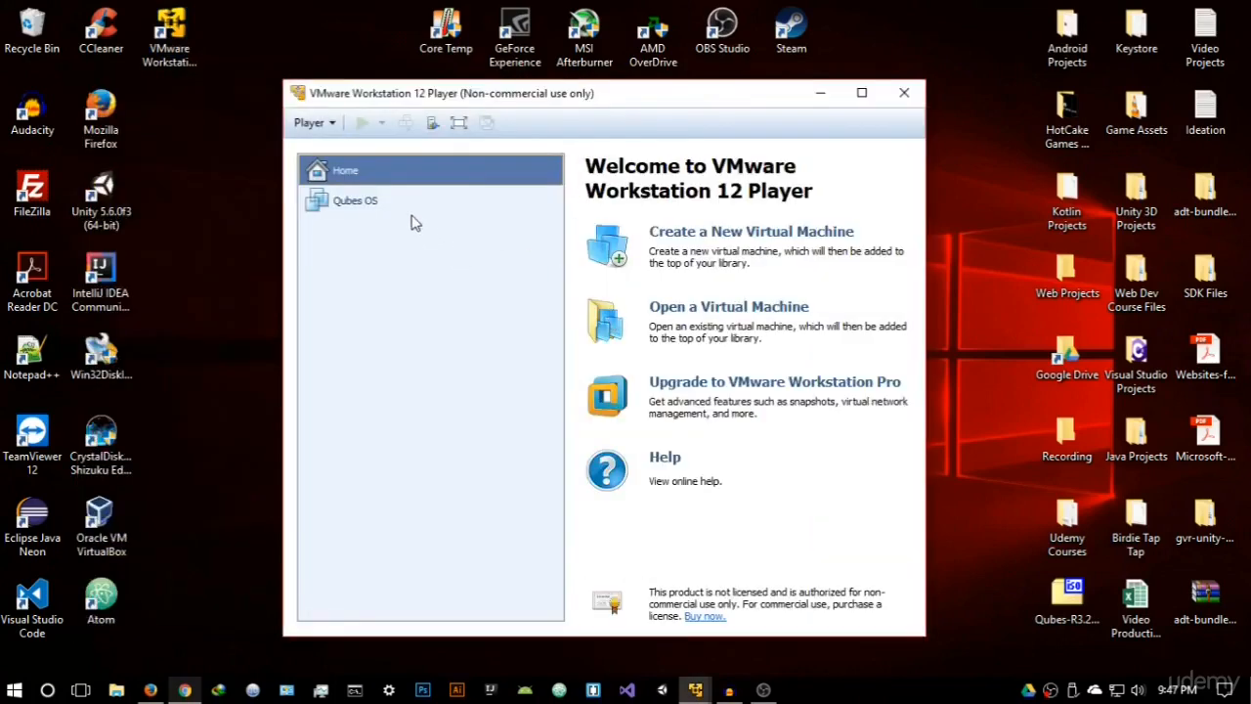
Start creating a new virtual machine that installs from the tails-i386-2.12 disc image file
left_click(782, 233)
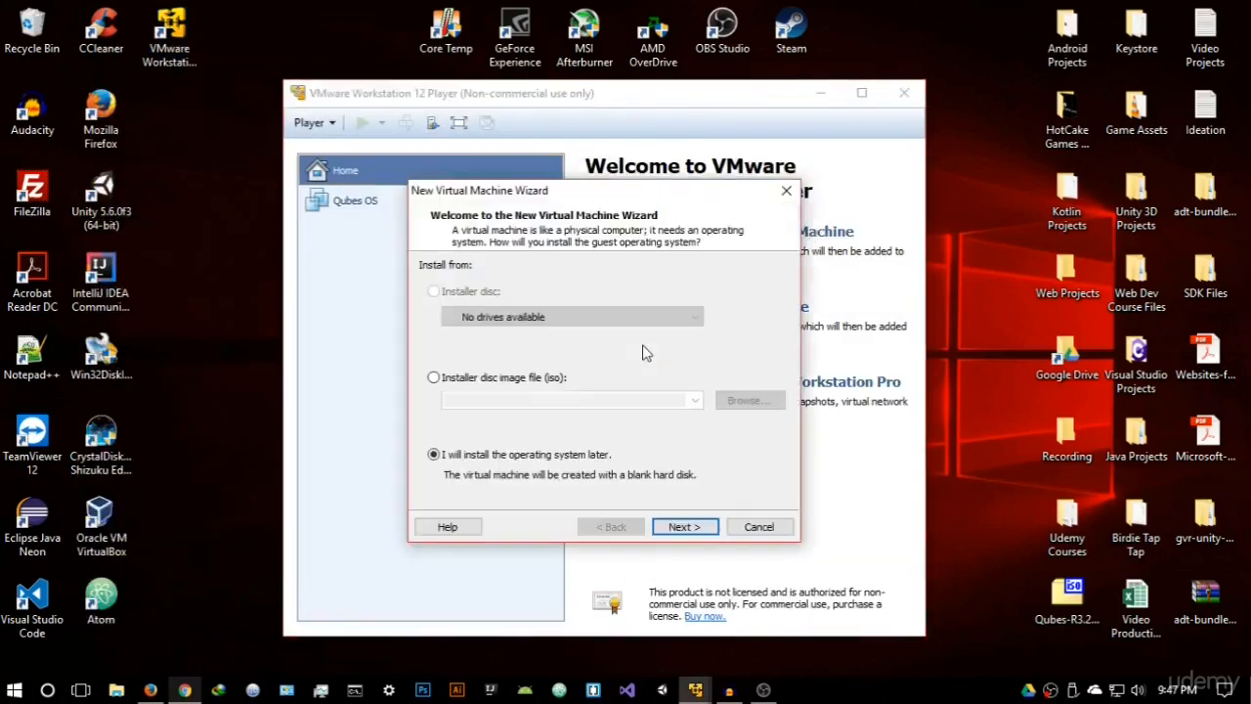
left_click(466, 383)
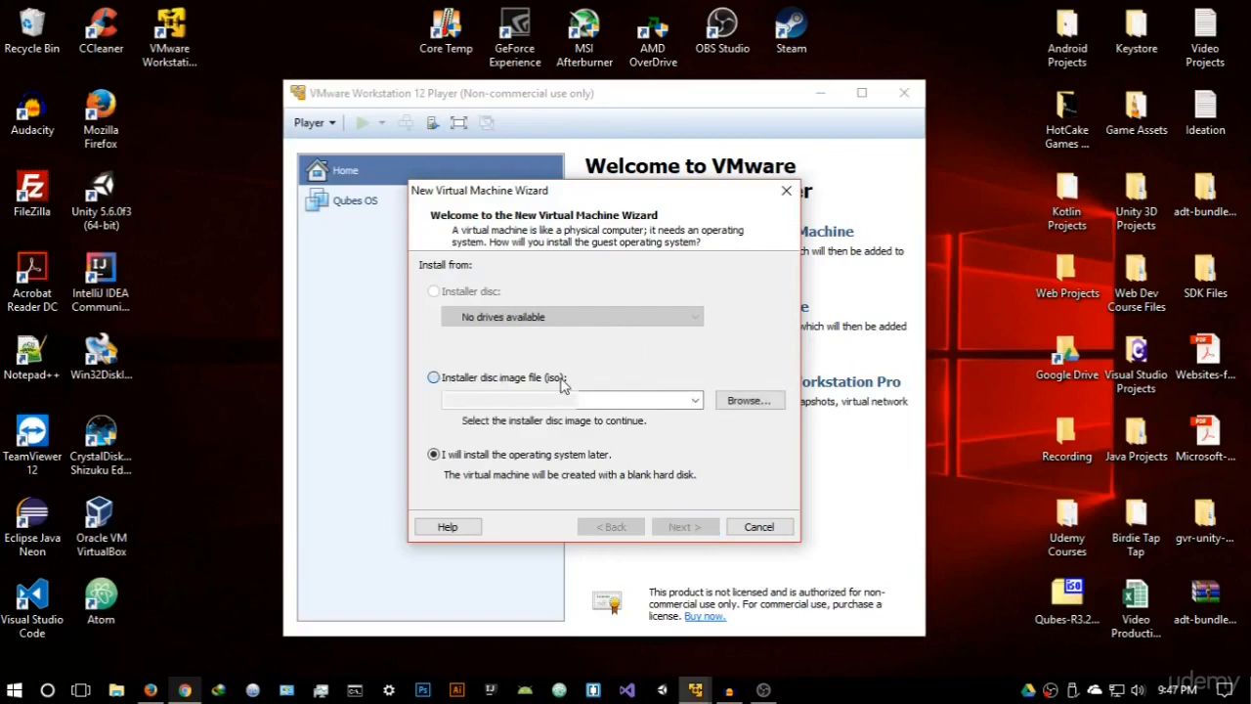
left_click(749, 402)
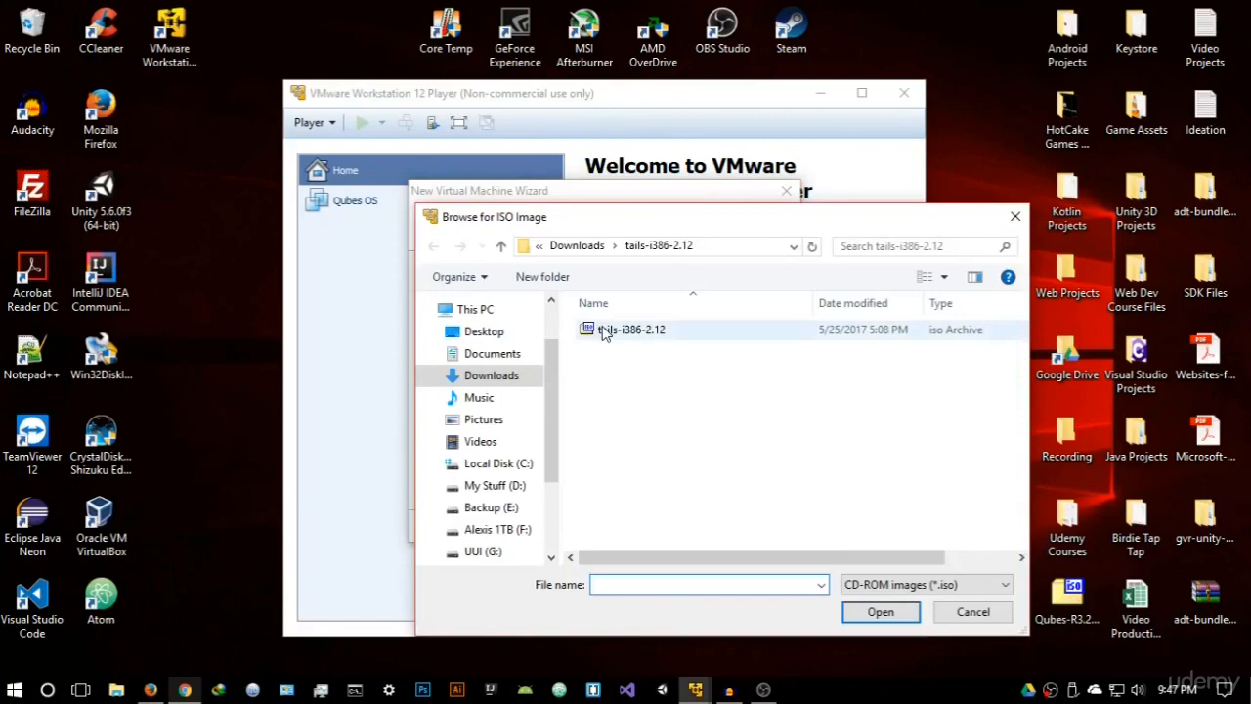
left_click(604, 332)
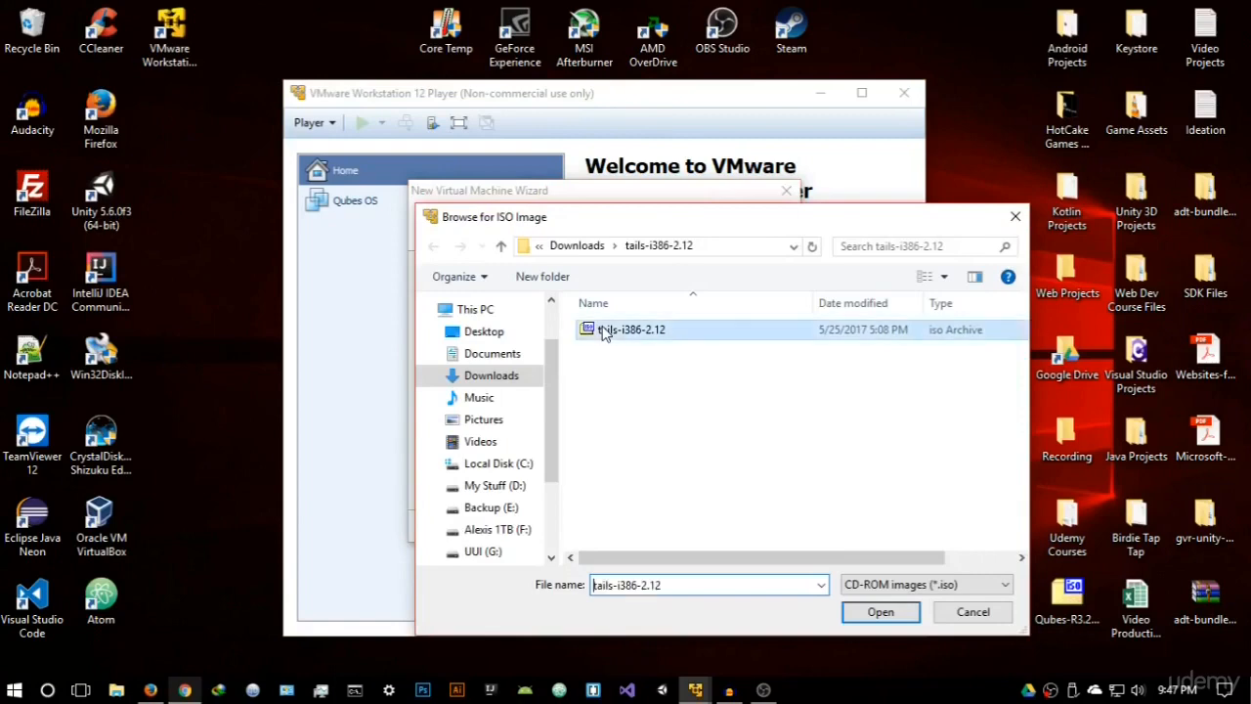
left_click(851, 614)
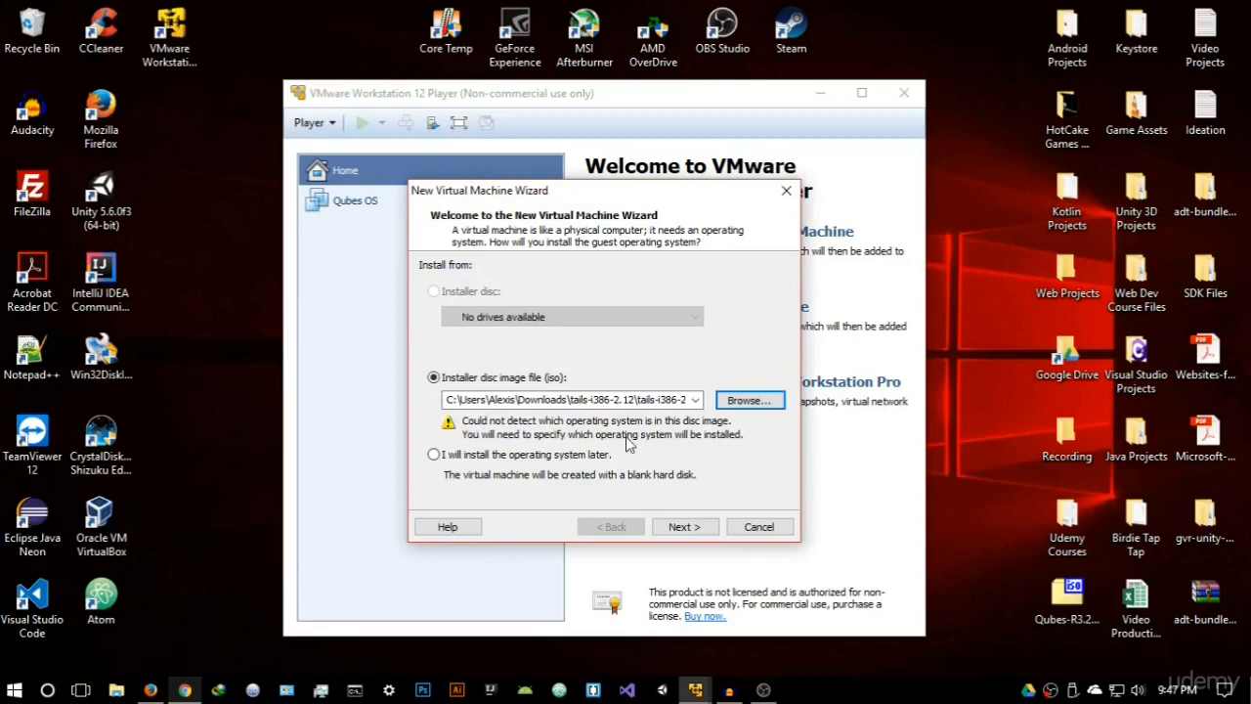
left_click(685, 526)
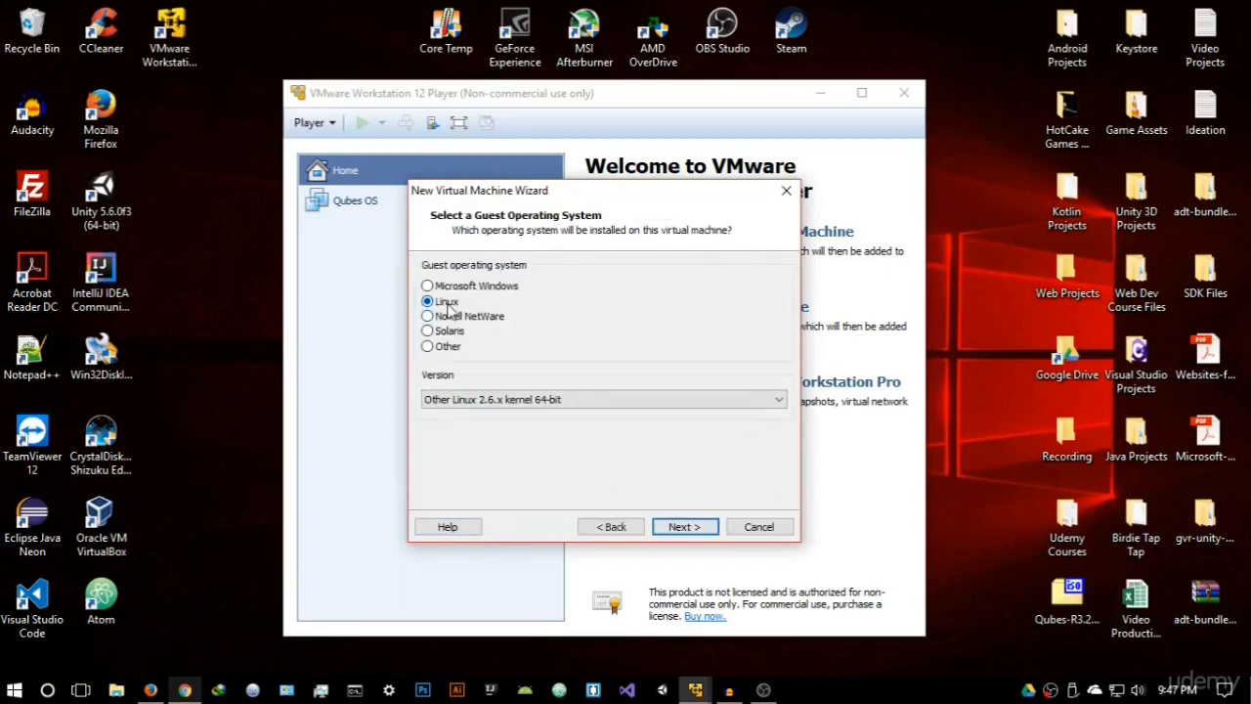
Set the Linux guest version to Other Linux 2.6.x kernel 64-bit and name the virtual machine Tails
left_click(557, 401)
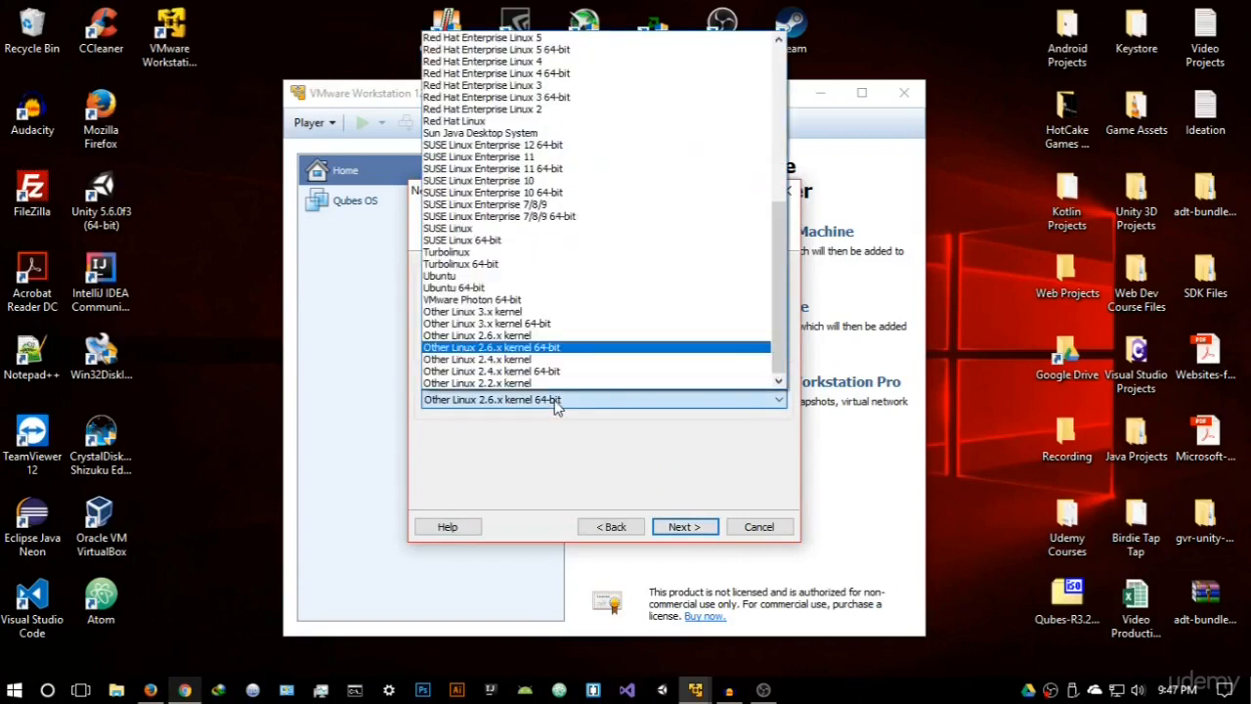
left_click(562, 348)
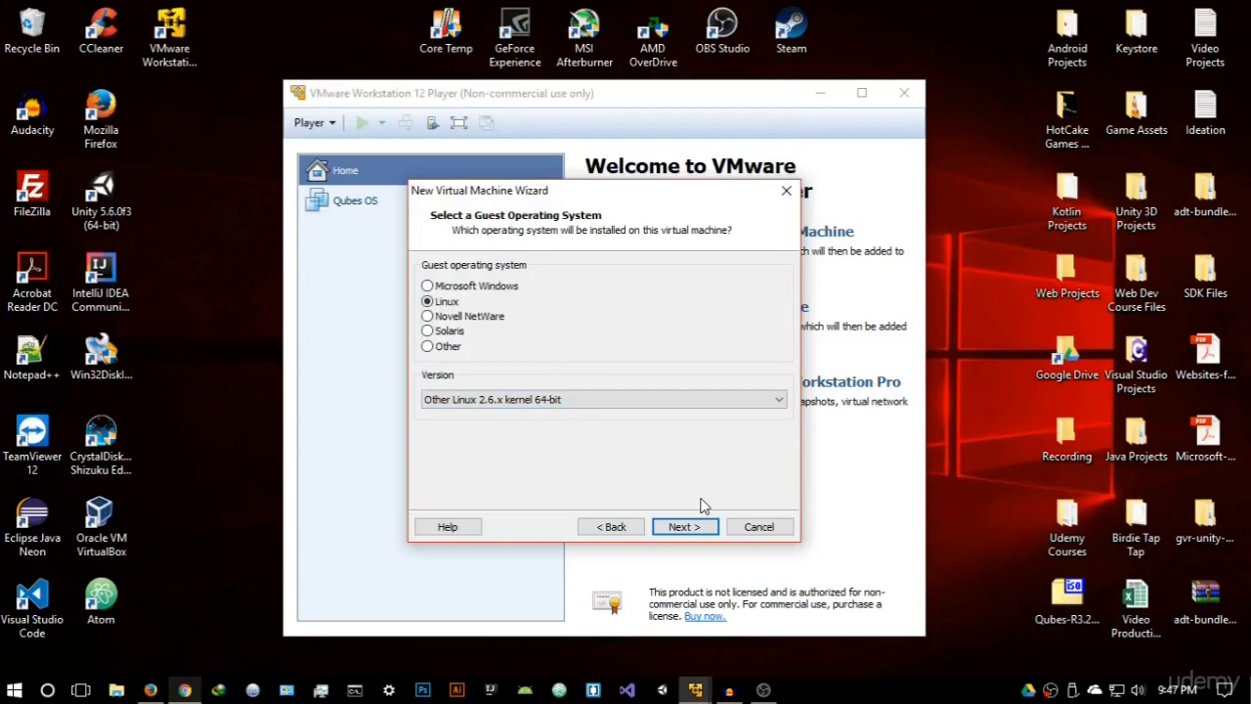
left_click(689, 527)
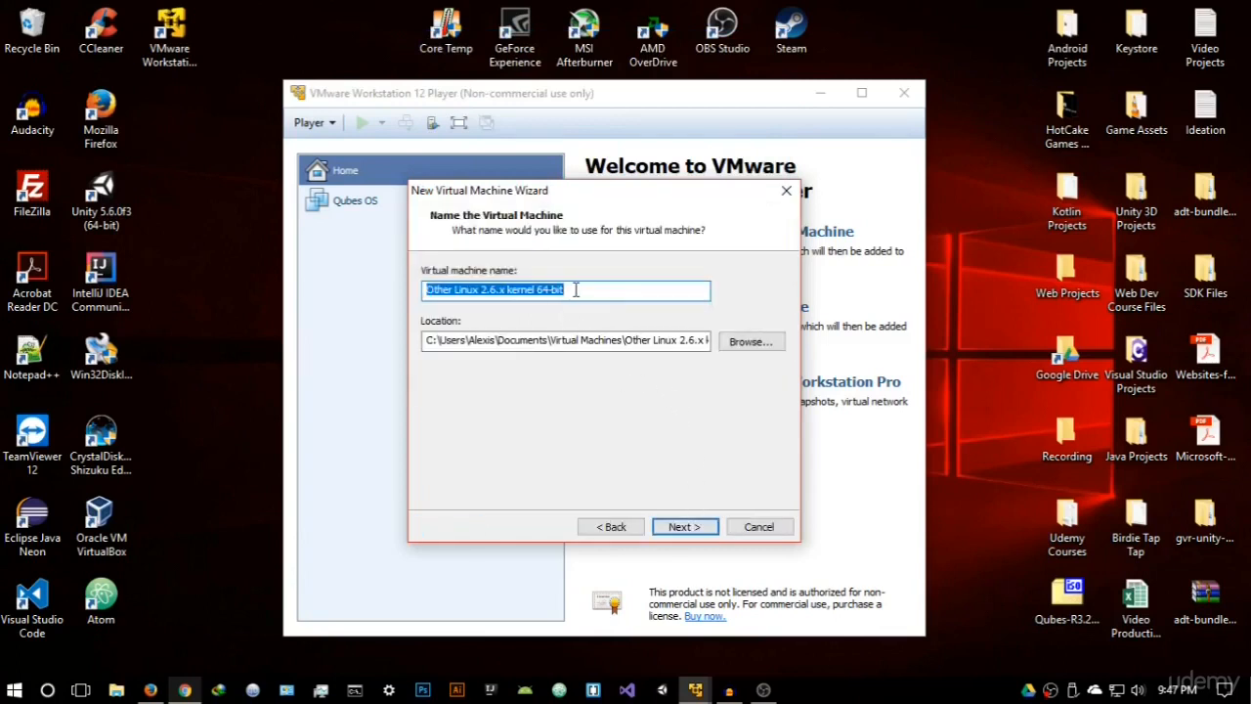
key("BackSpace")
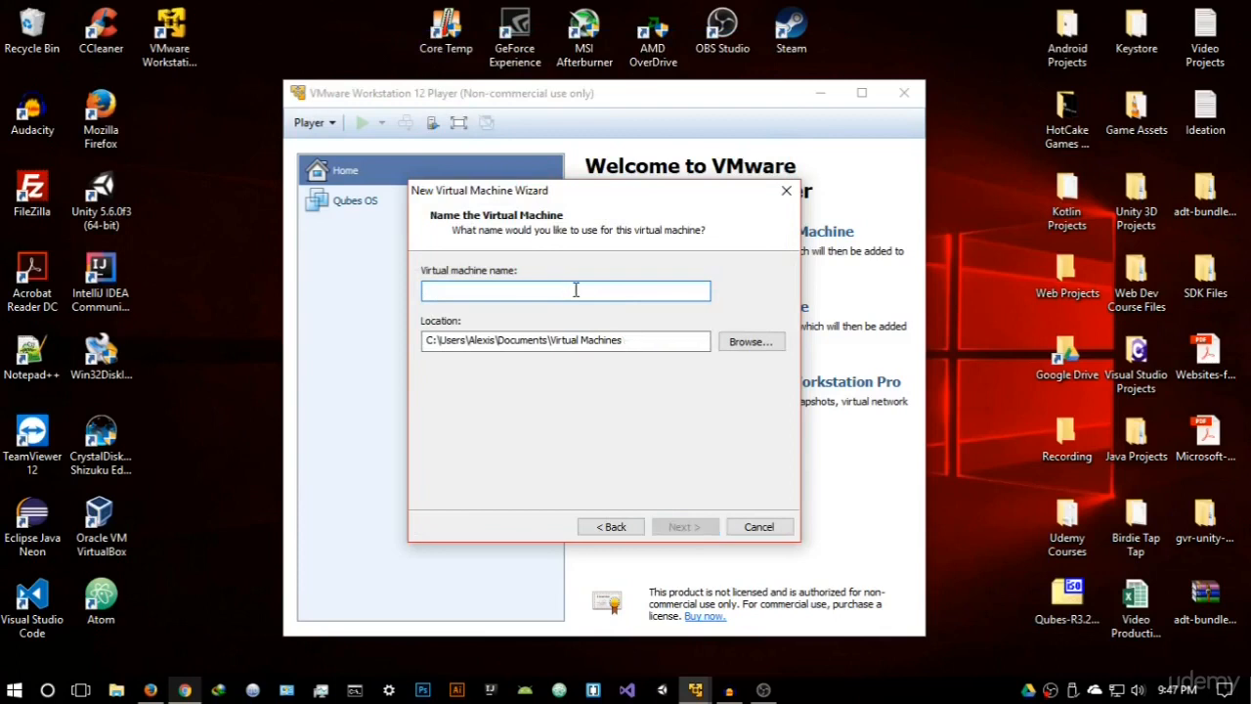
type("Tails")
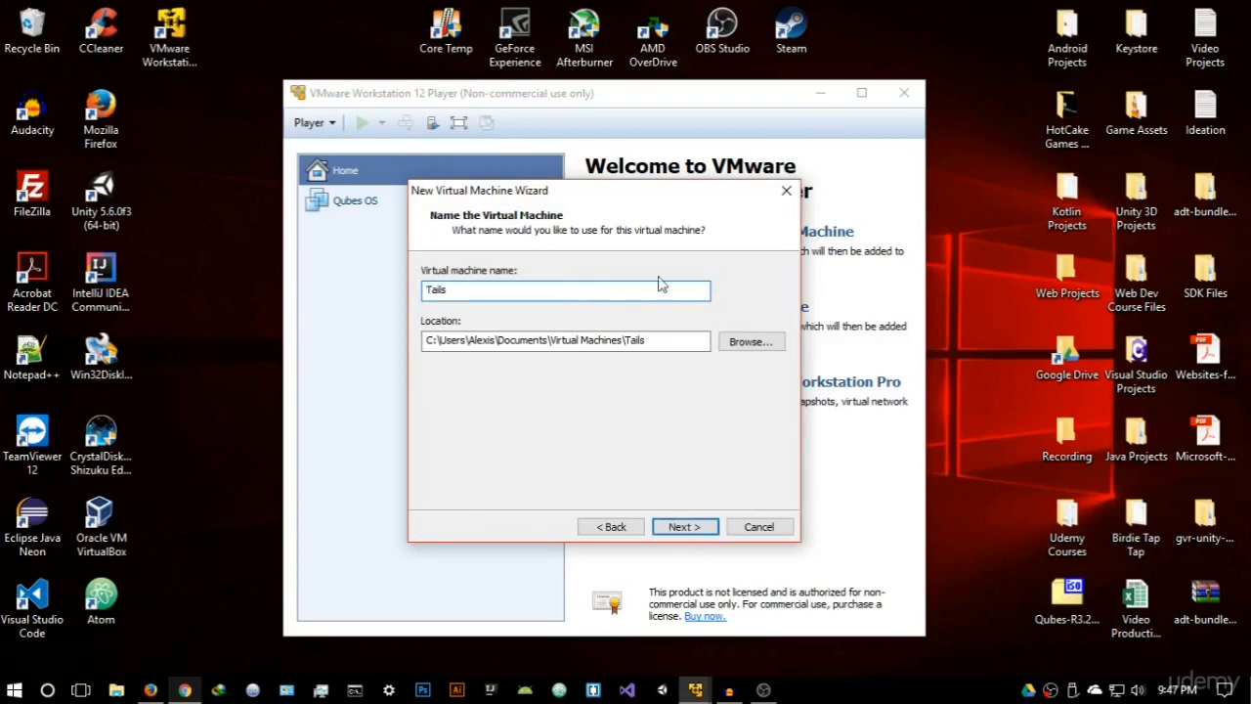
Set the virtual machine's location to a new folder named Tails inside Virtual OS on the D: drive
left_click(748, 342)
scroll(586, 358, "down", 5)
scroll(585, 359, "up", 2)
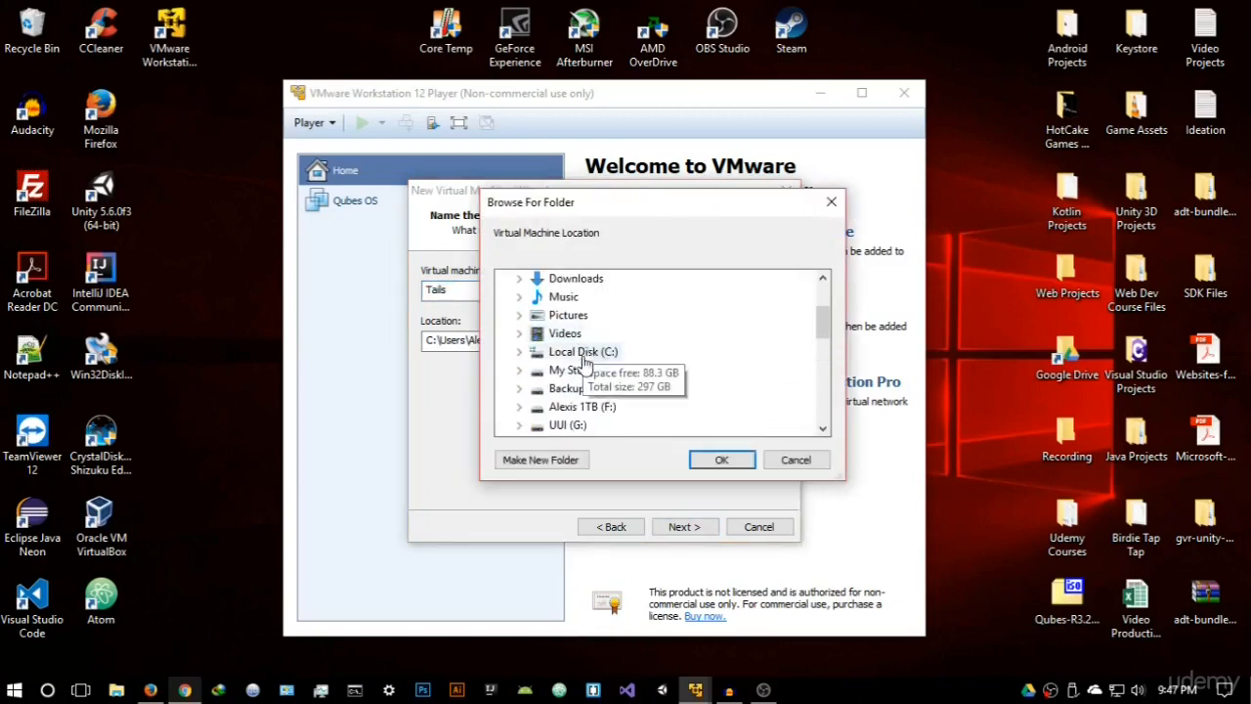
double_click(567, 370)
scroll(557, 342, "down", 2)
left_click(590, 315)
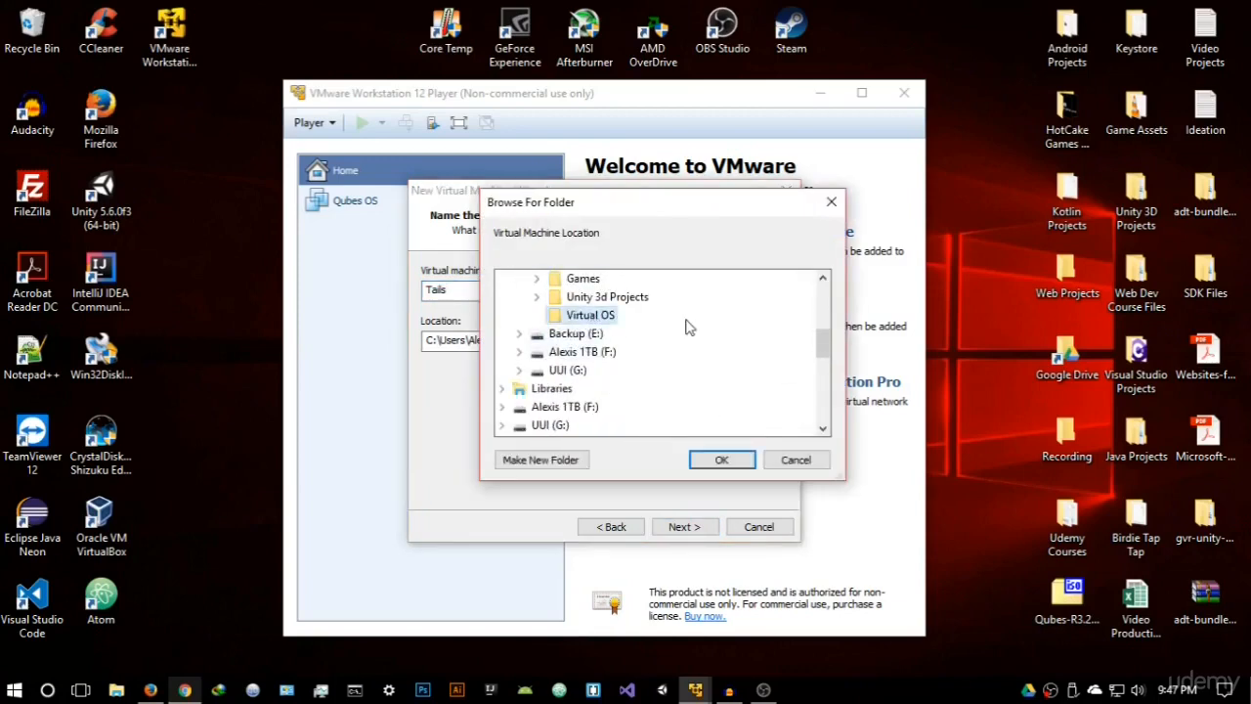
left_click(540, 459)
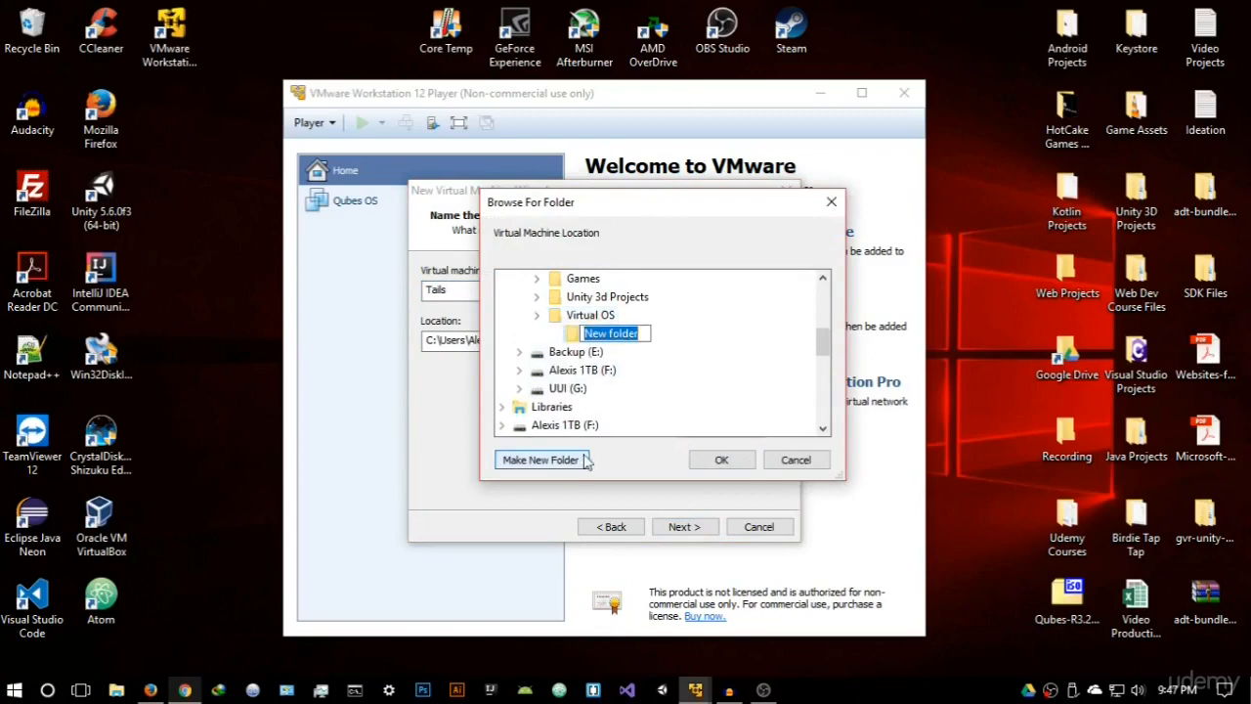
key("BackSpace")
type("Tails")
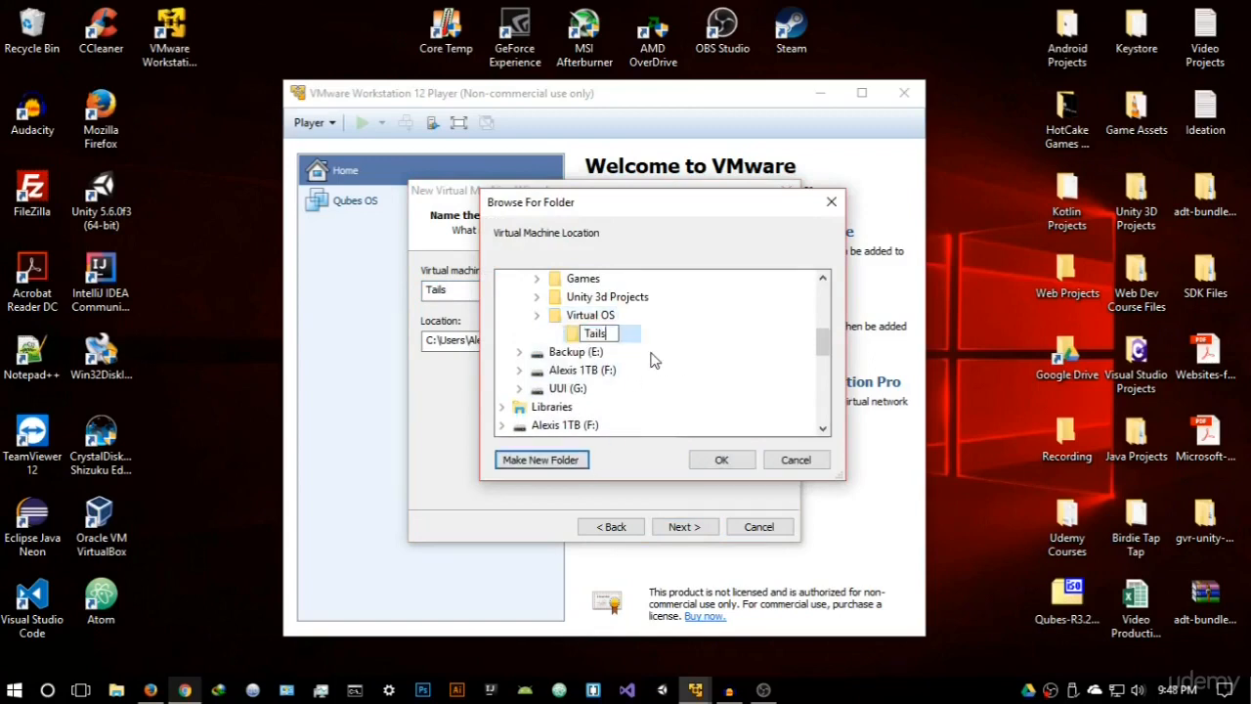
left_click(620, 337)
left_click(720, 459)
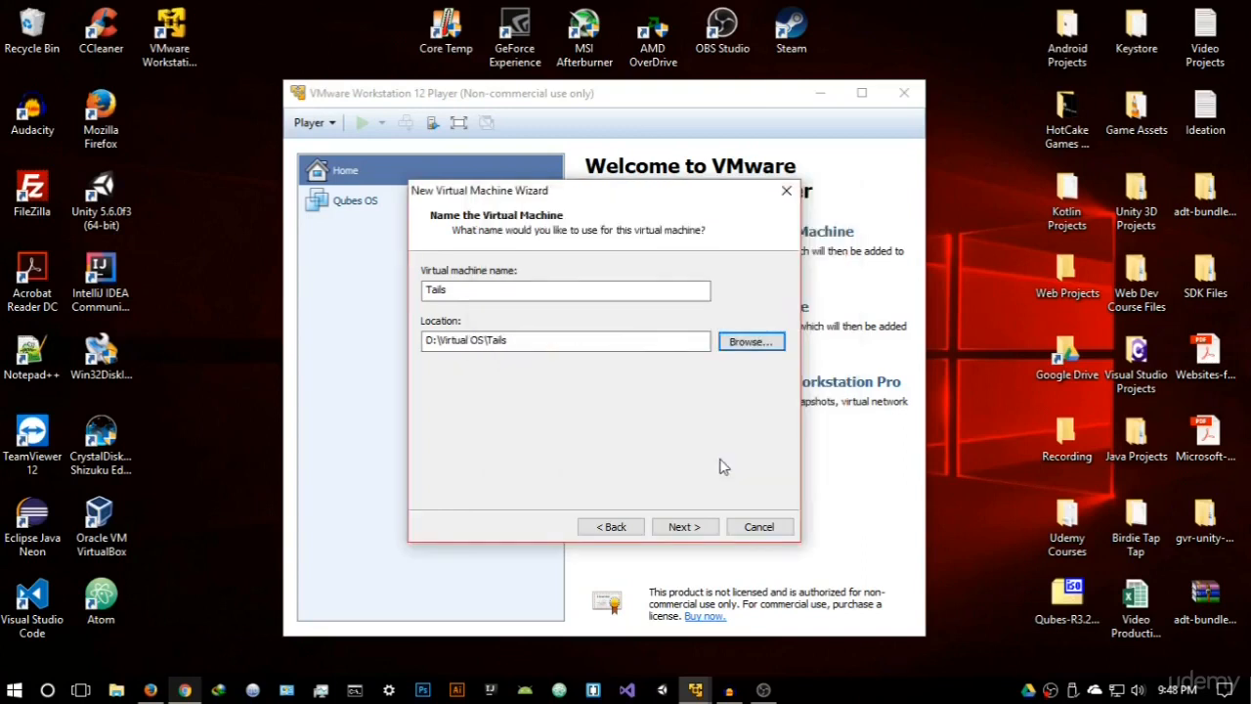
left_click(711, 530)
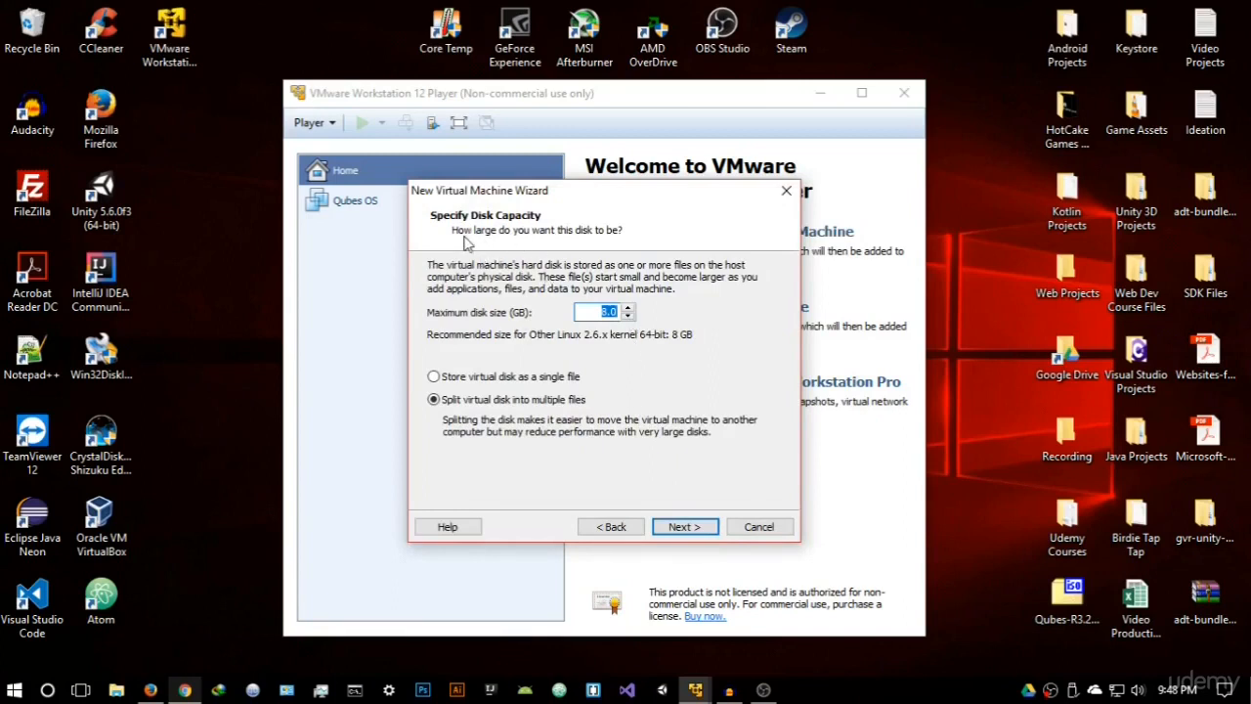
Set the maximum disk size to 2 GB and store the virtual disk as a single file
left_click(628, 316)
left_click(628, 316)
left_click(628, 316)
left_click(628, 316)
left_click(629, 316)
left_click(629, 316)
left_click(452, 381)
left_click(682, 525)
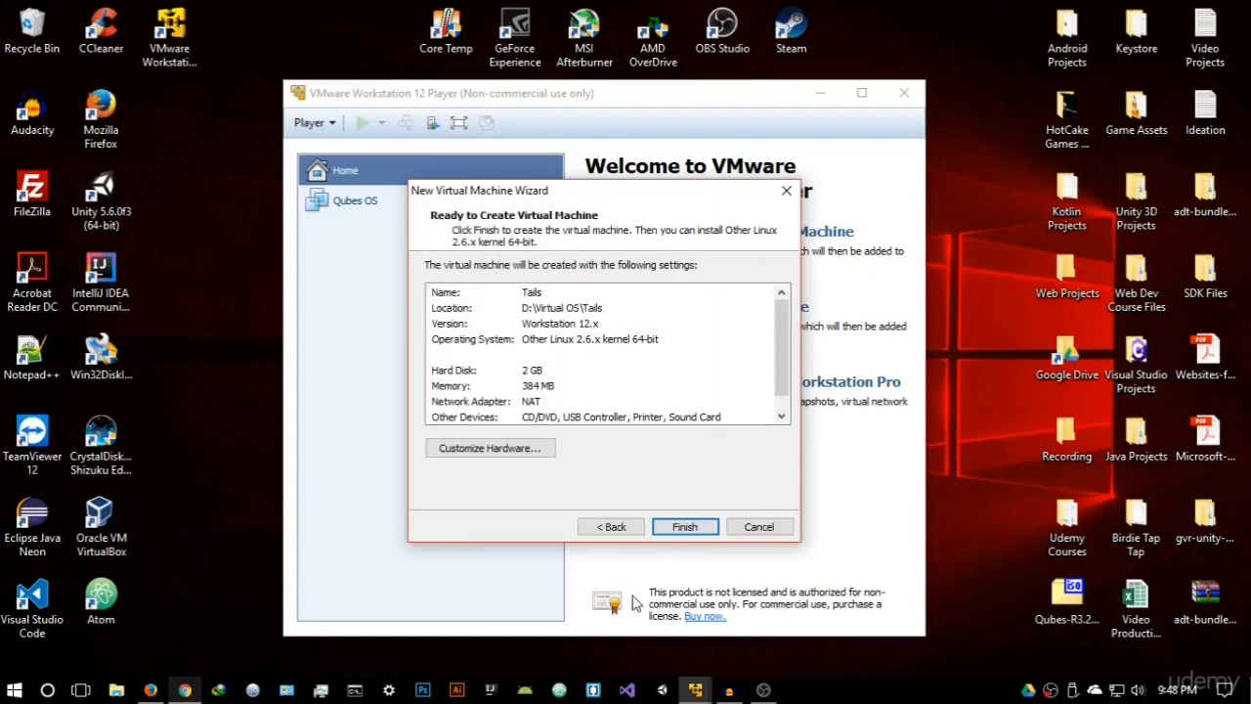
Customize the virtual machine's hardware to use 2048 MB of memory and 2 processor cores
left_click(545, 447)
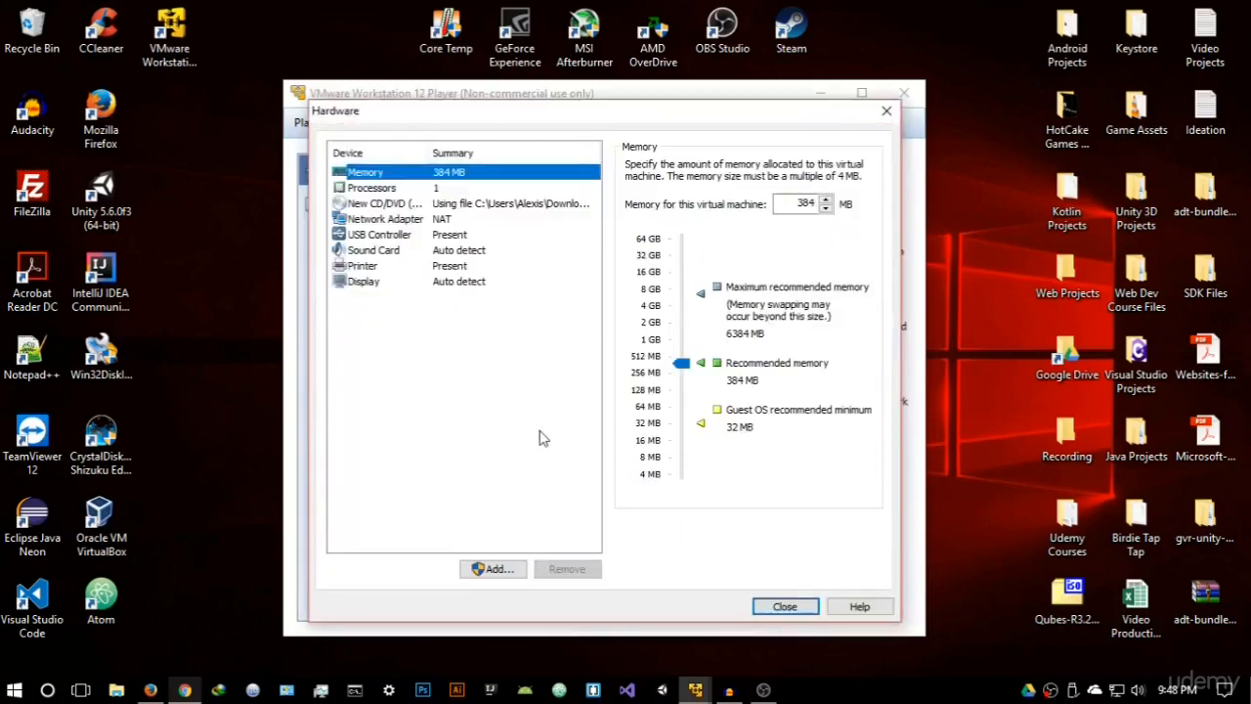
left_click_drag(681, 362, 685, 329)
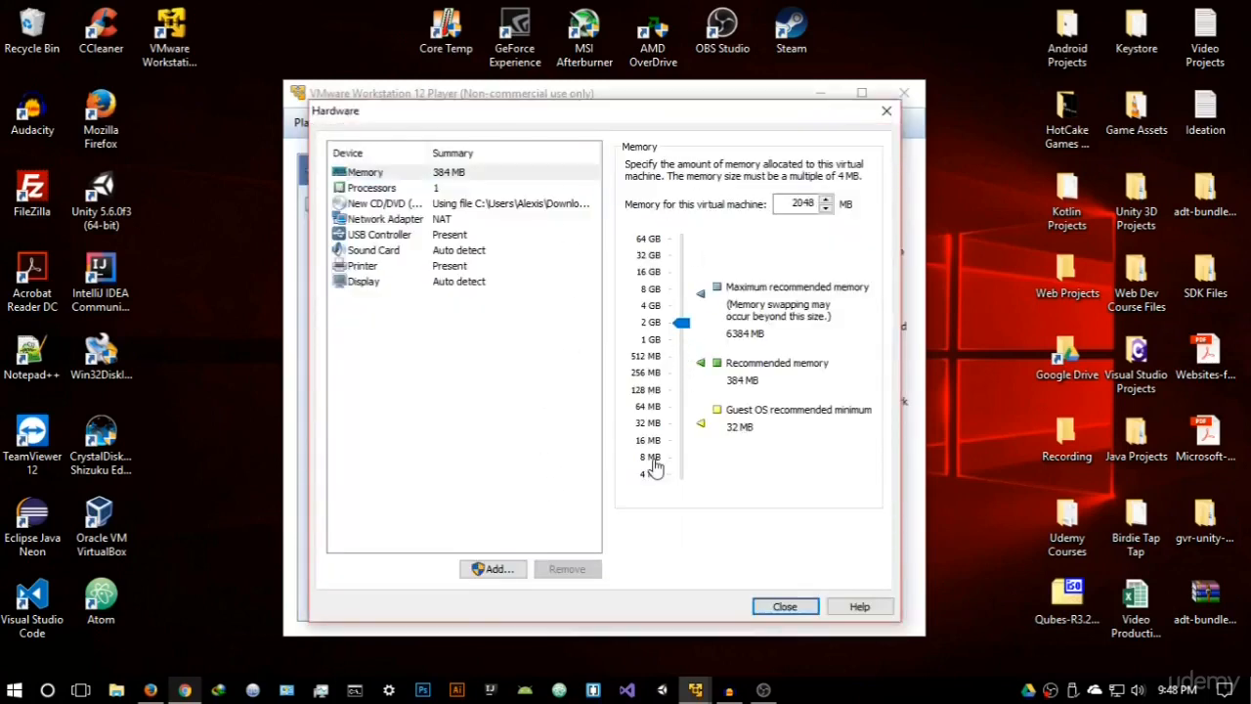
left_click(493, 188)
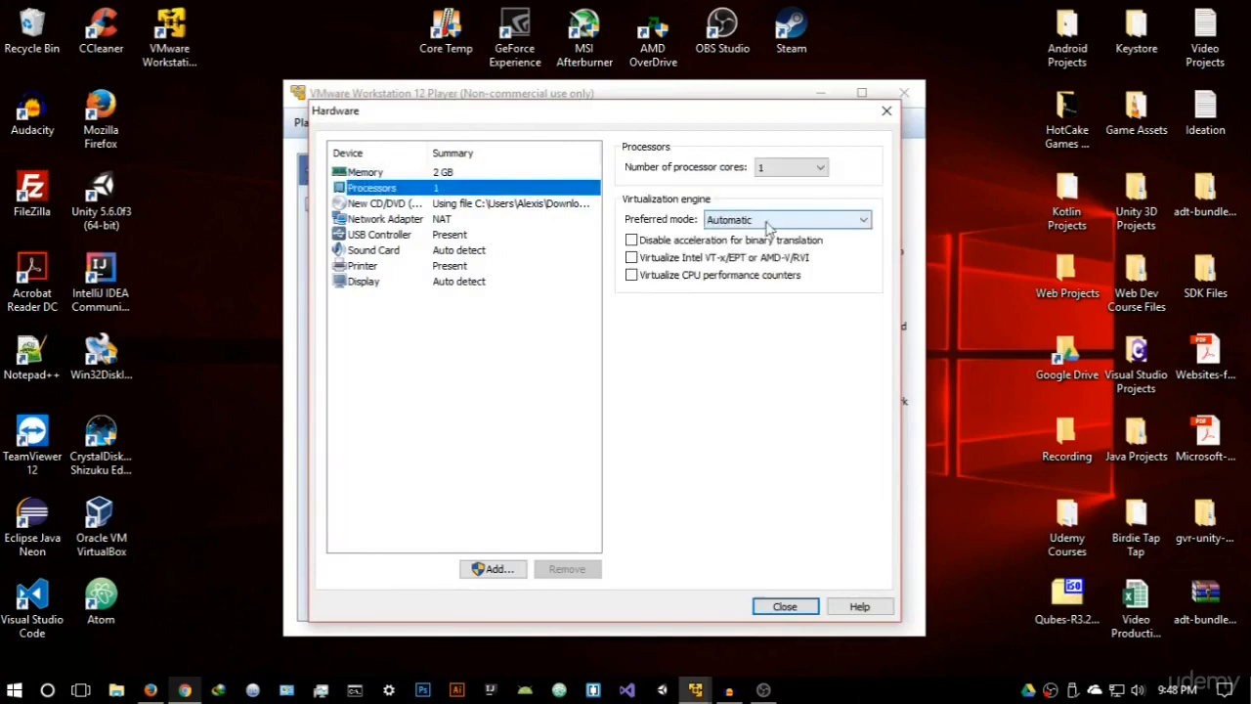
left_click(808, 168)
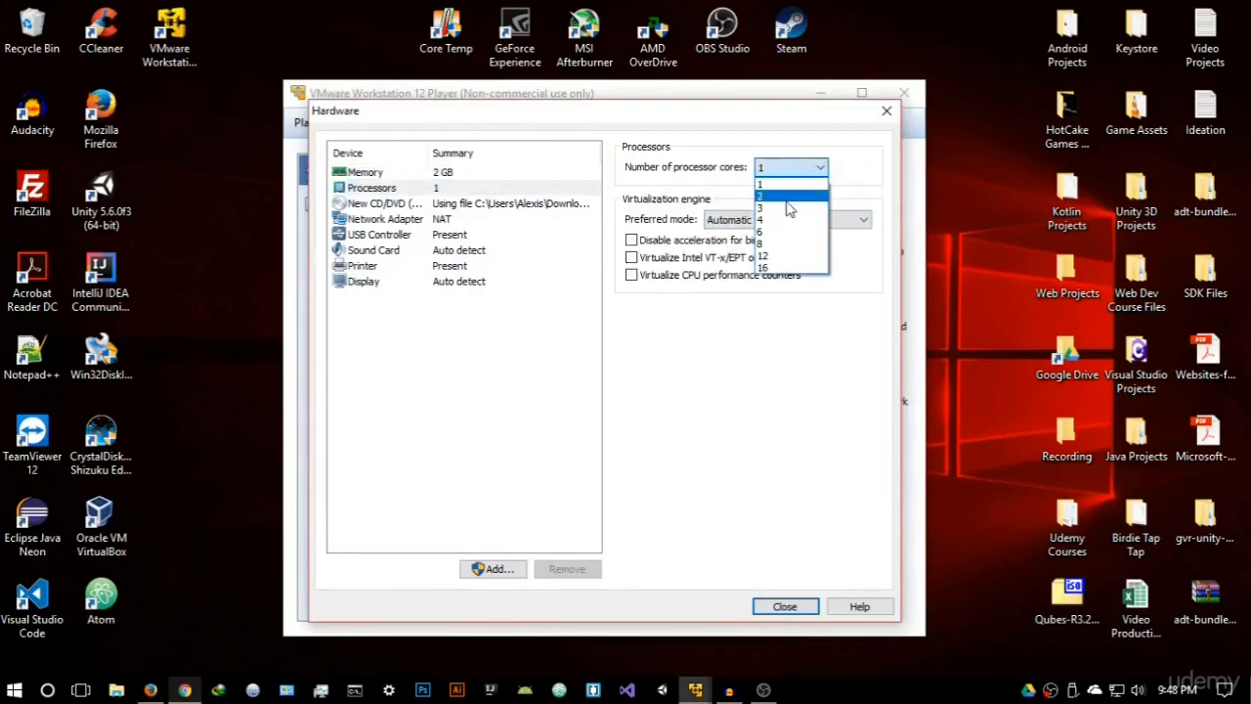
left_click(783, 198)
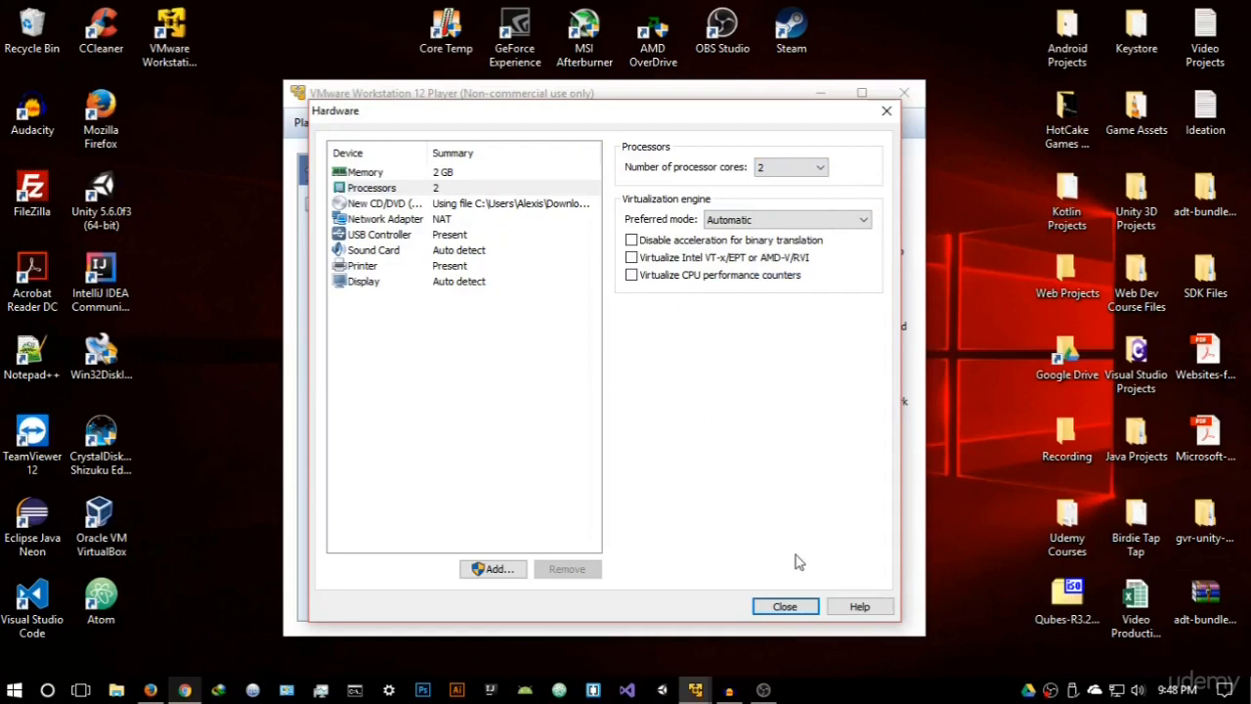
left_click(791, 606)
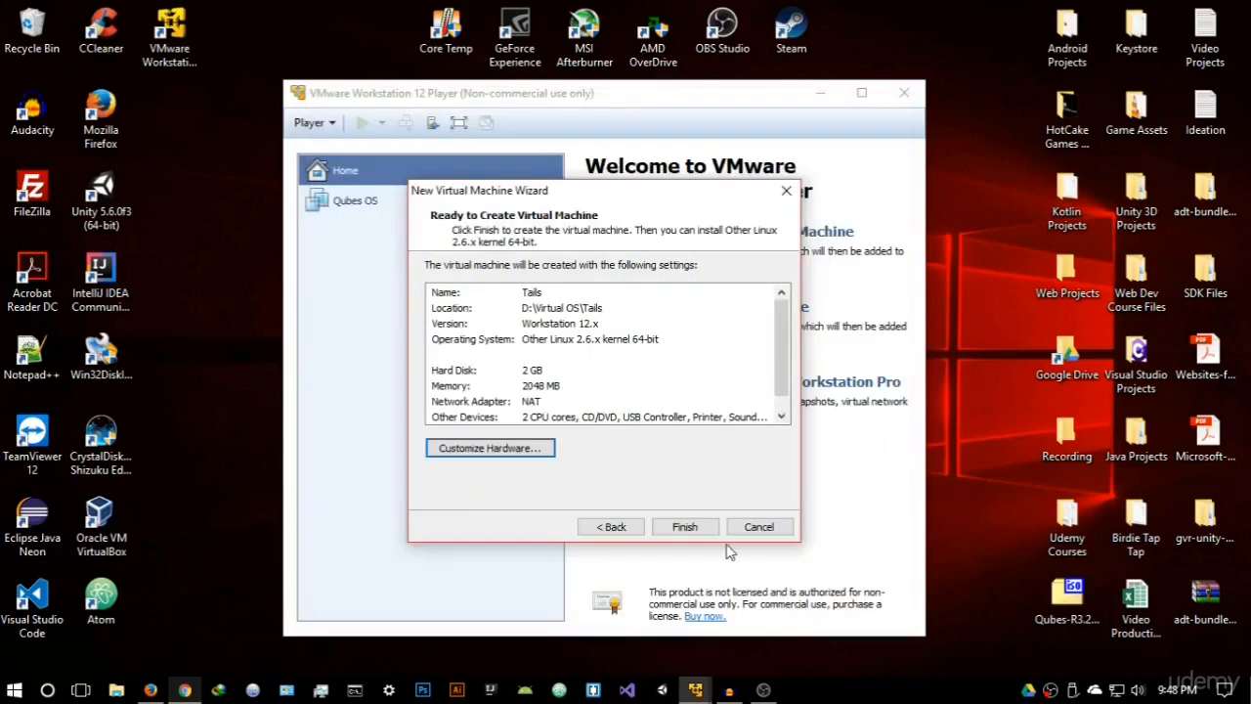
Finish creating the Tails virtual machine and boot it in a maximized window
left_click(685, 528)
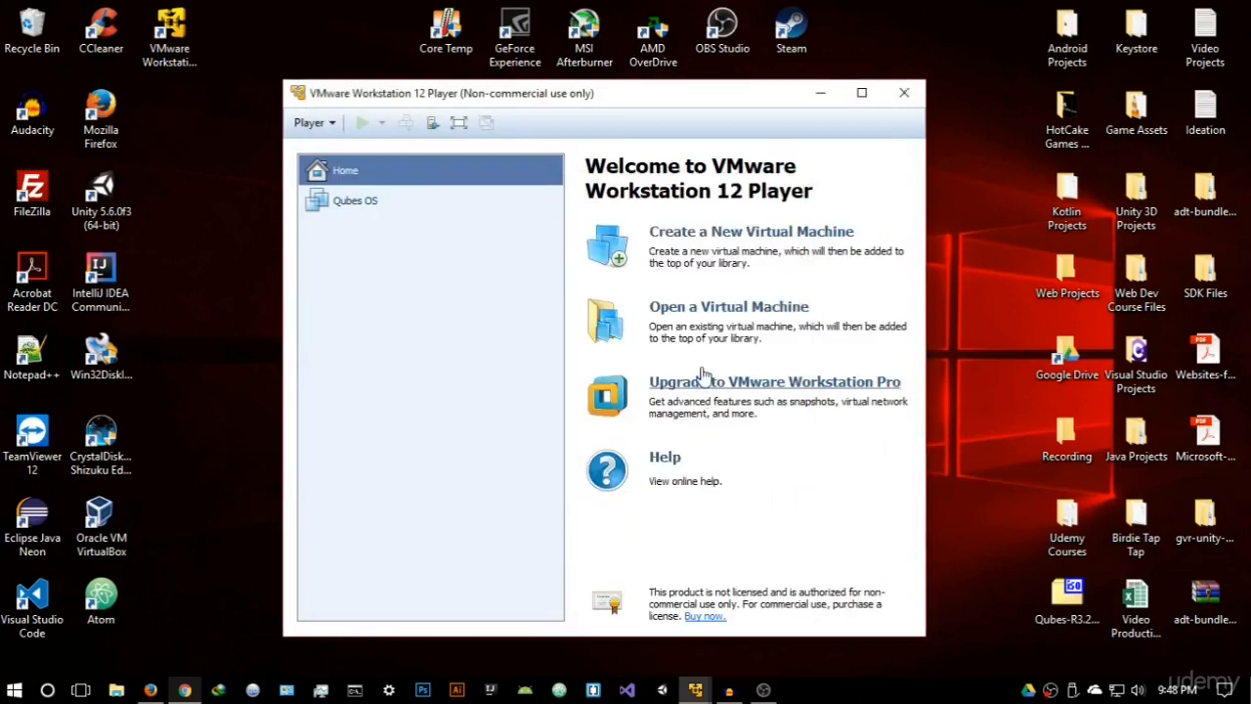
left_click(358, 123)
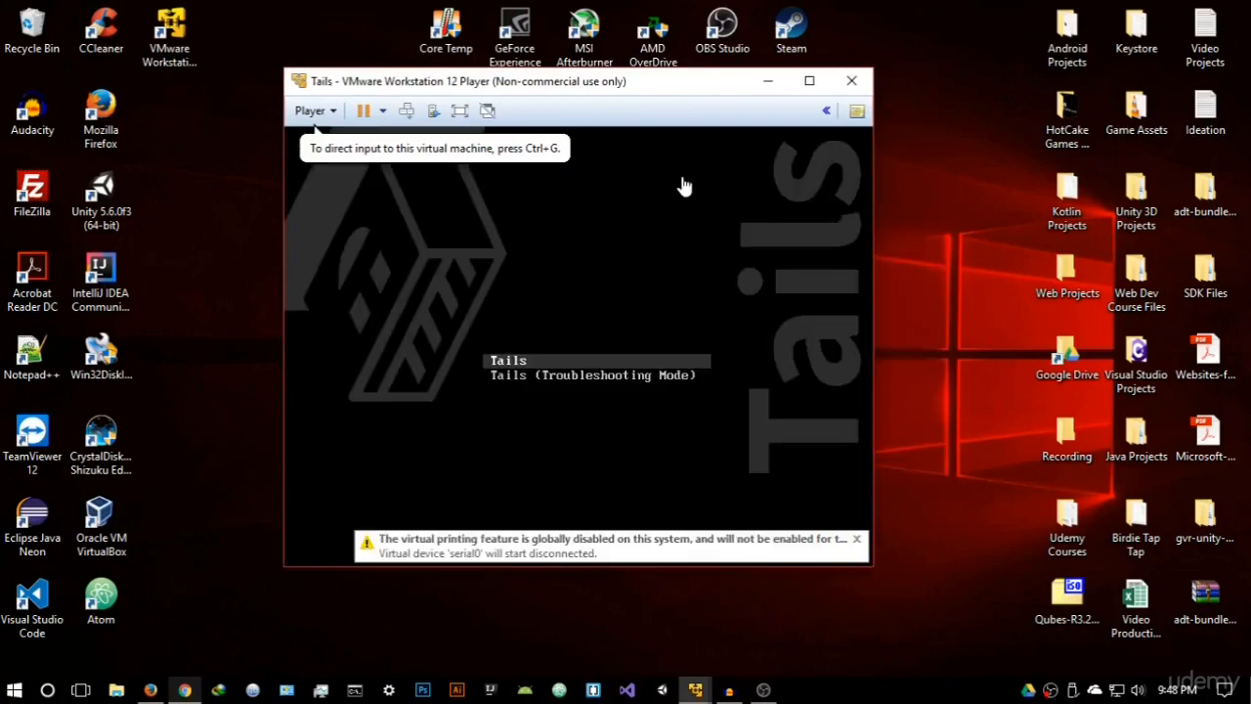
left_click(687, 244)
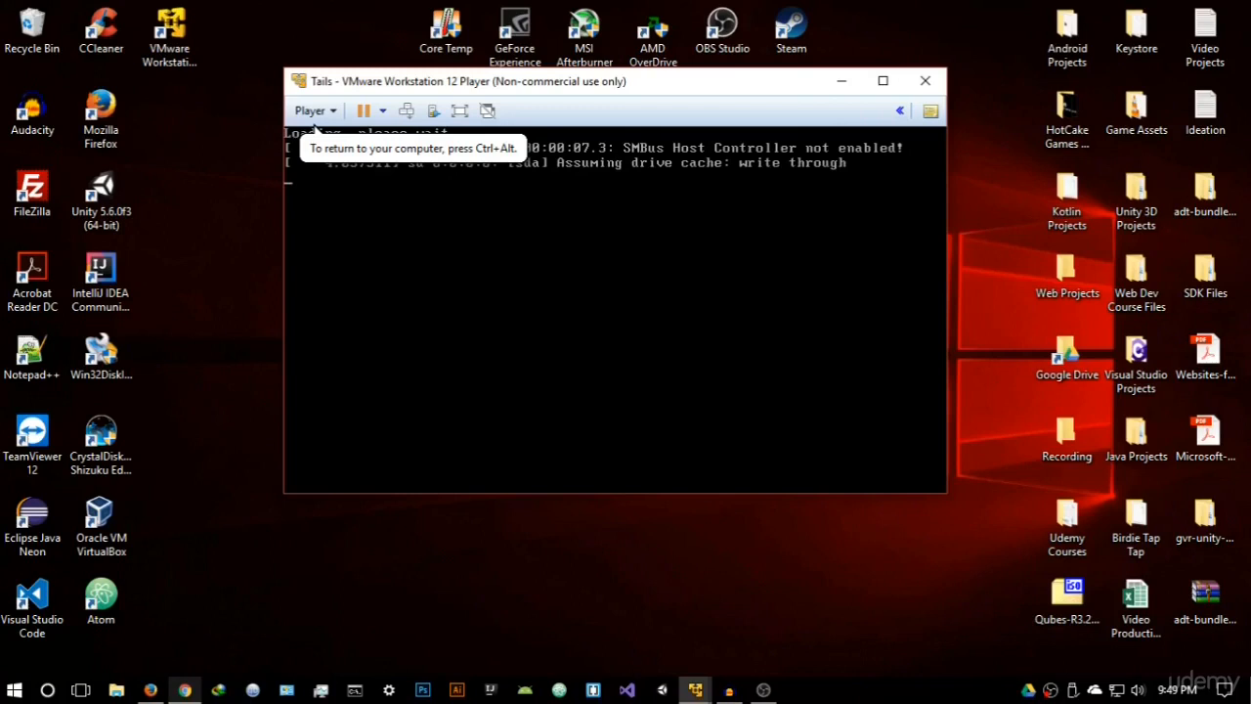
left_click(881, 81)
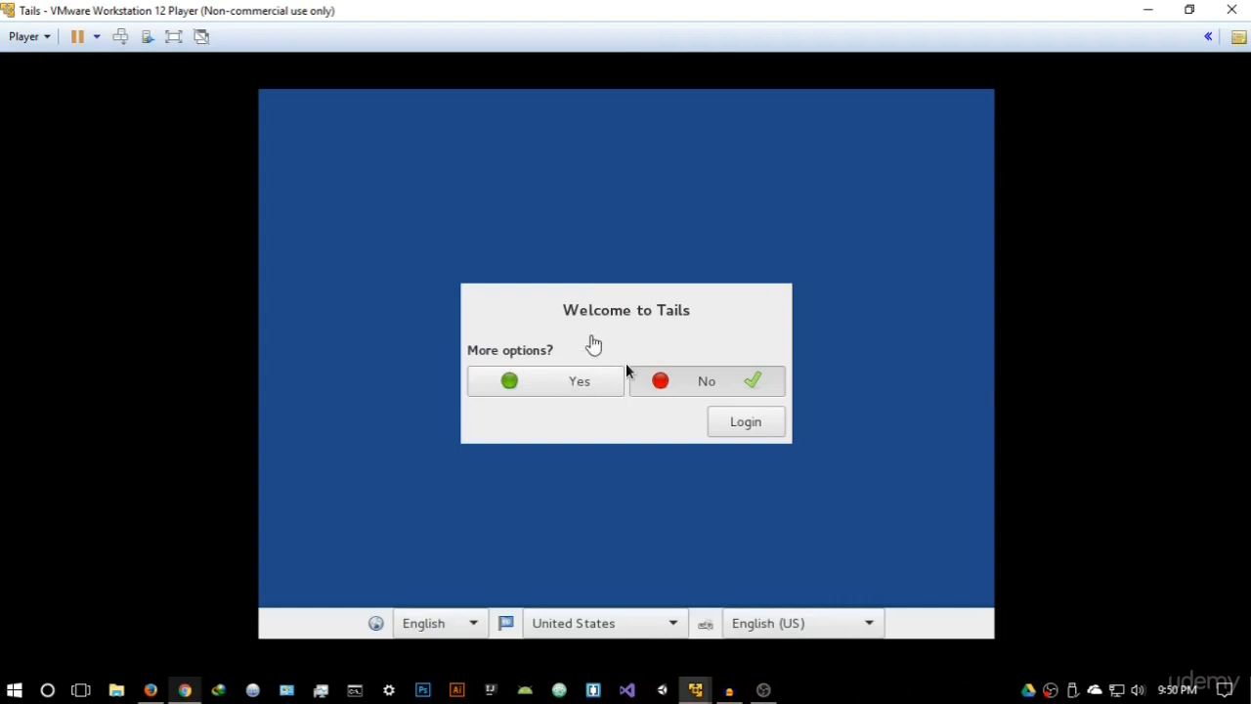
Request more options at the Tails welcome screen, review the startup settings, and log in without an administration password
left_click(539, 382)
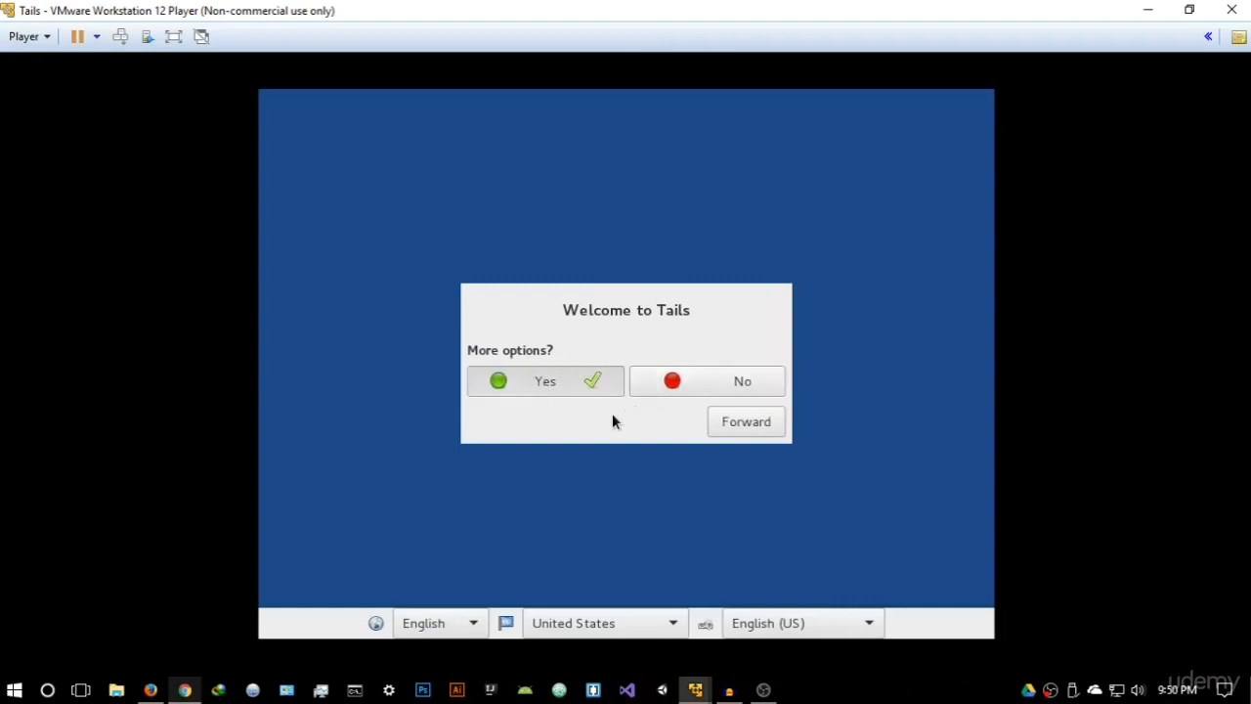
left_click(728, 423)
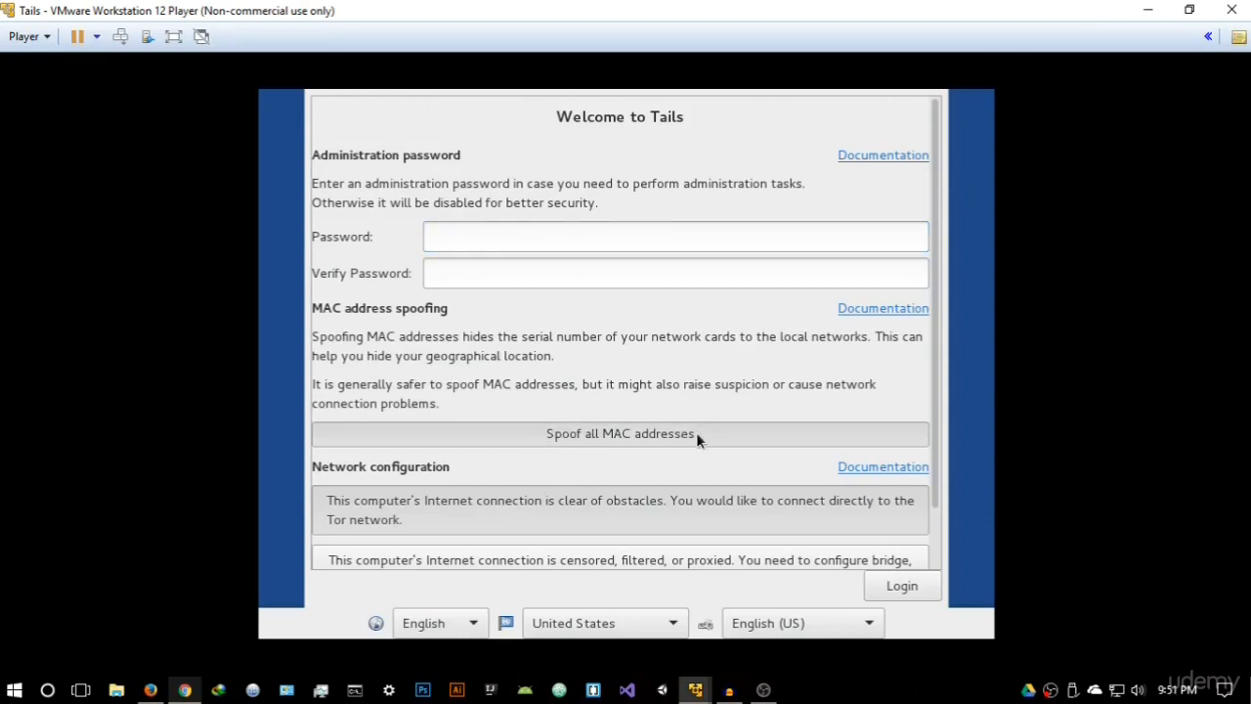
scroll(619, 438, "down", 1)
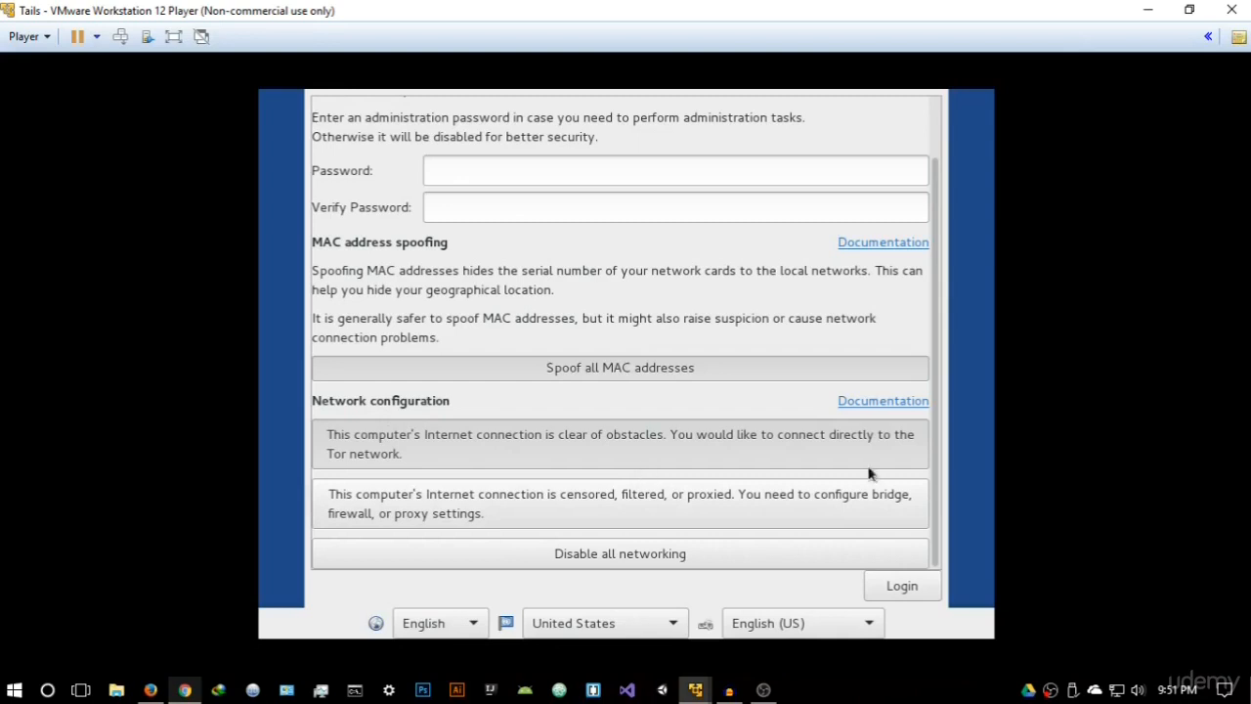
scroll(605, 368, "up", 2)
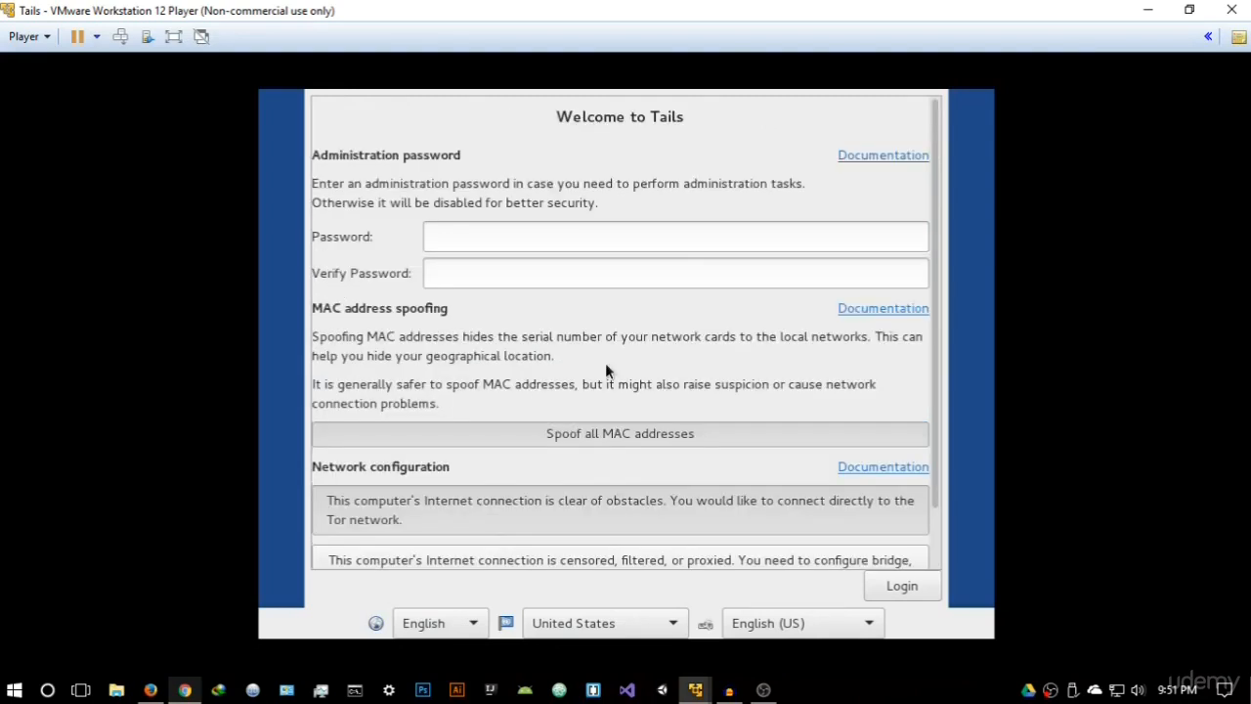
scroll(611, 312, "down", 2)
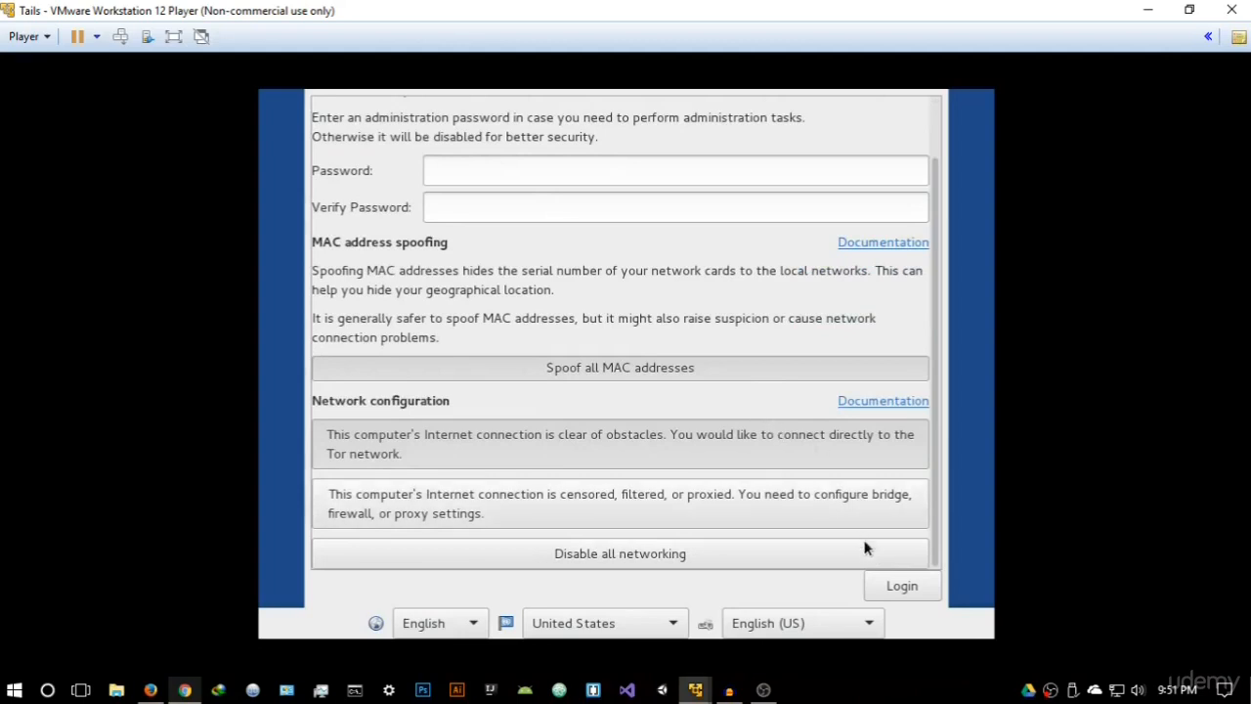
left_click(904, 592)
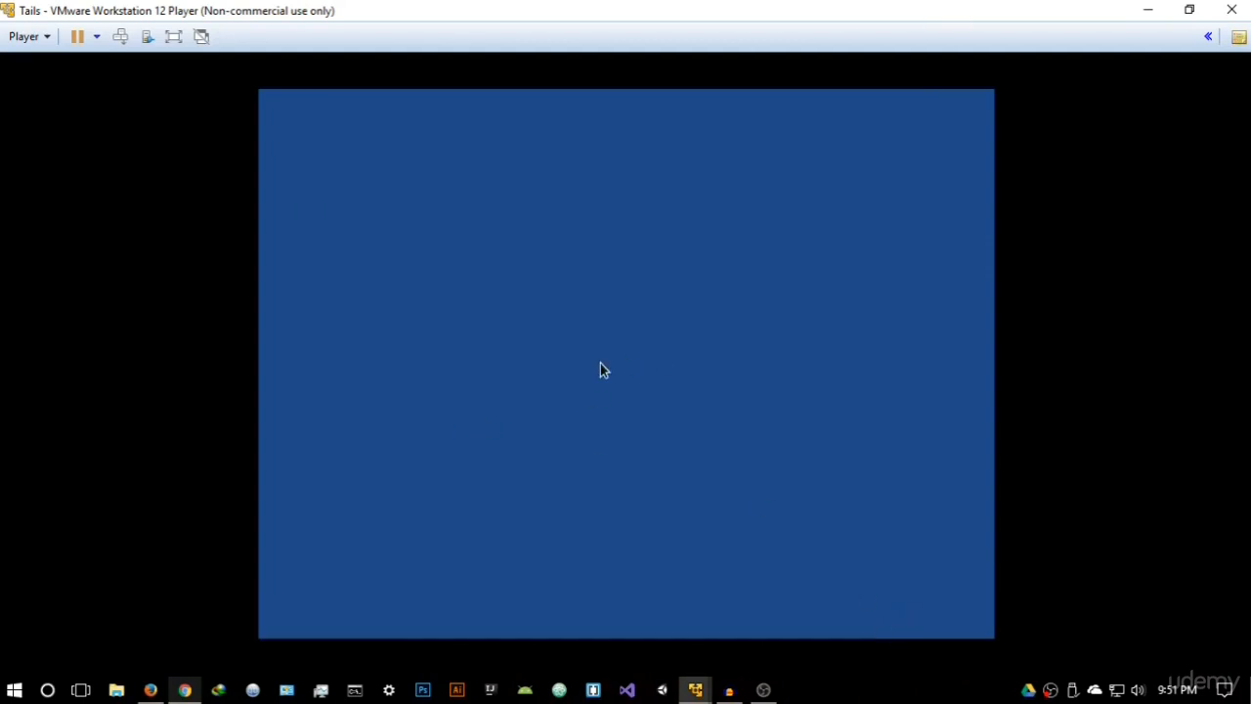